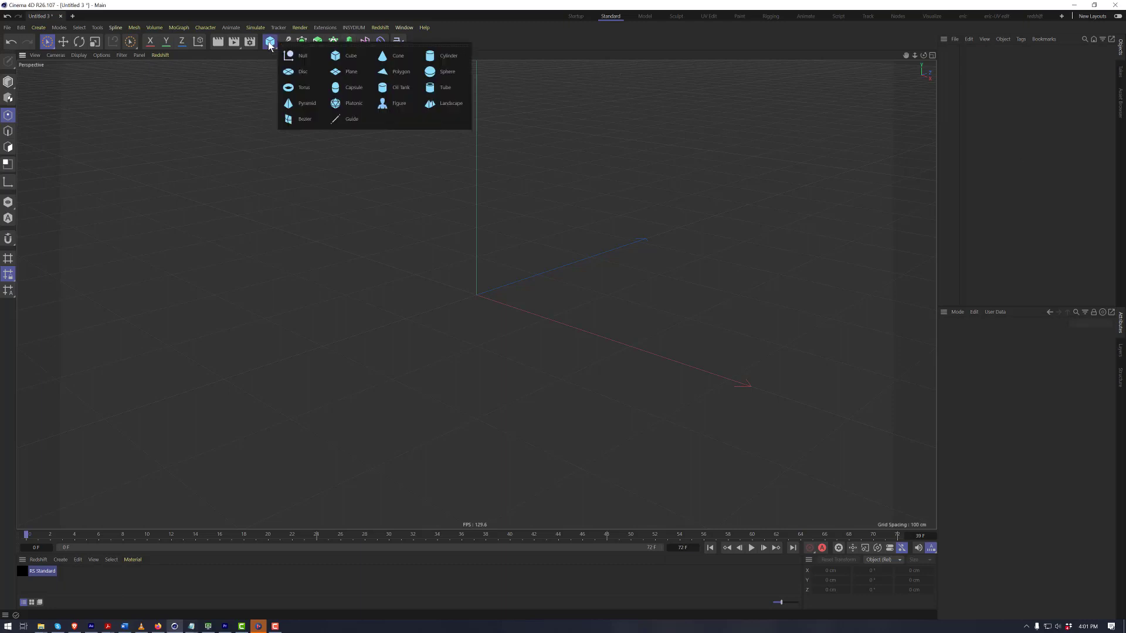
Add a plane and set its width and height segments to 50 each
click(340, 75)
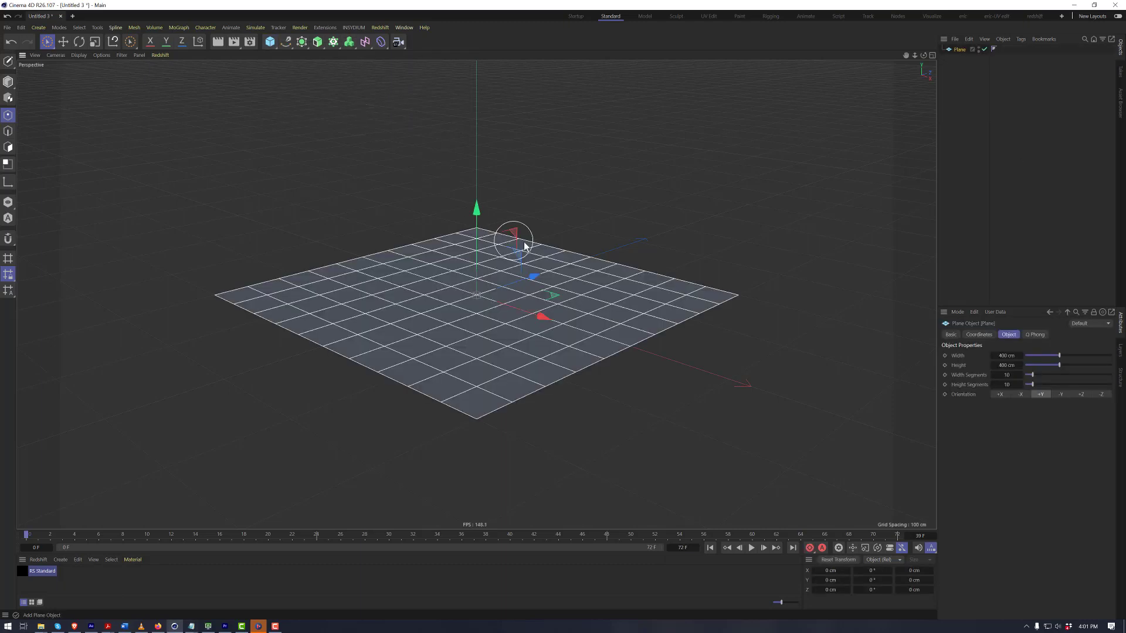
alt+drag(510, 291, 527, 346)
click(1008, 375)
text(50)
key(Tab)
text(50)
key(Return)
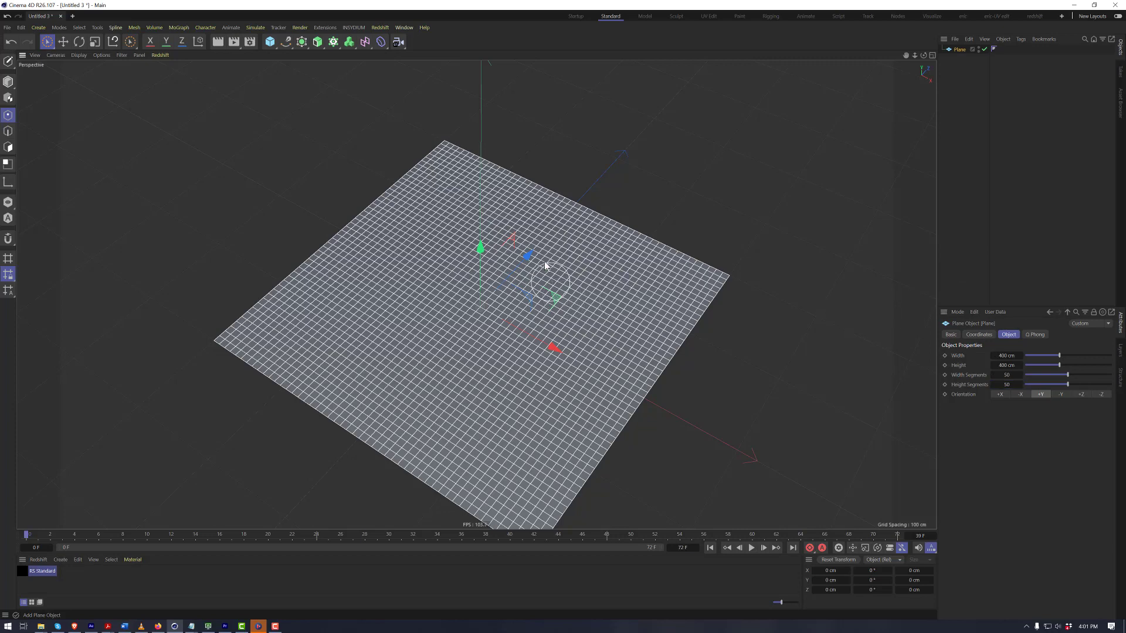
alt+middle_drag(550, 276, 539, 235)
scroll(539, 233, down, 2)
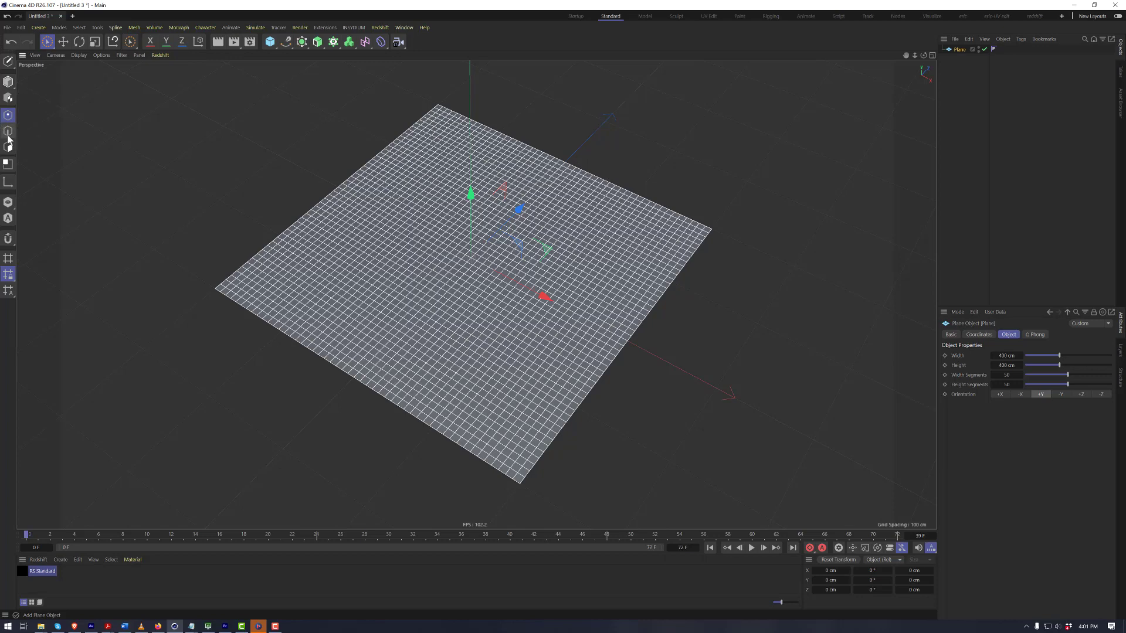
Make the plane editable and select a rounded band of points across its middle
click(8, 61)
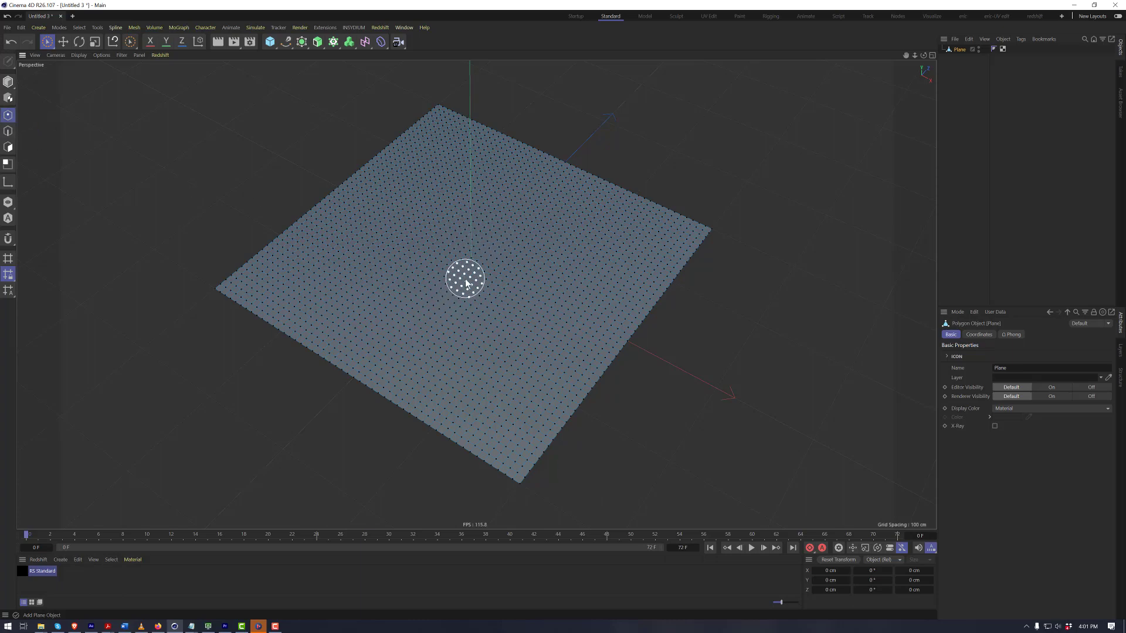
mouse_move(466, 284)
alt+mouse_down()
mouse_move(472, 258)
mouse_move(454, 279)
alt+mouse_up()
drag(465, 193, 420, 247)
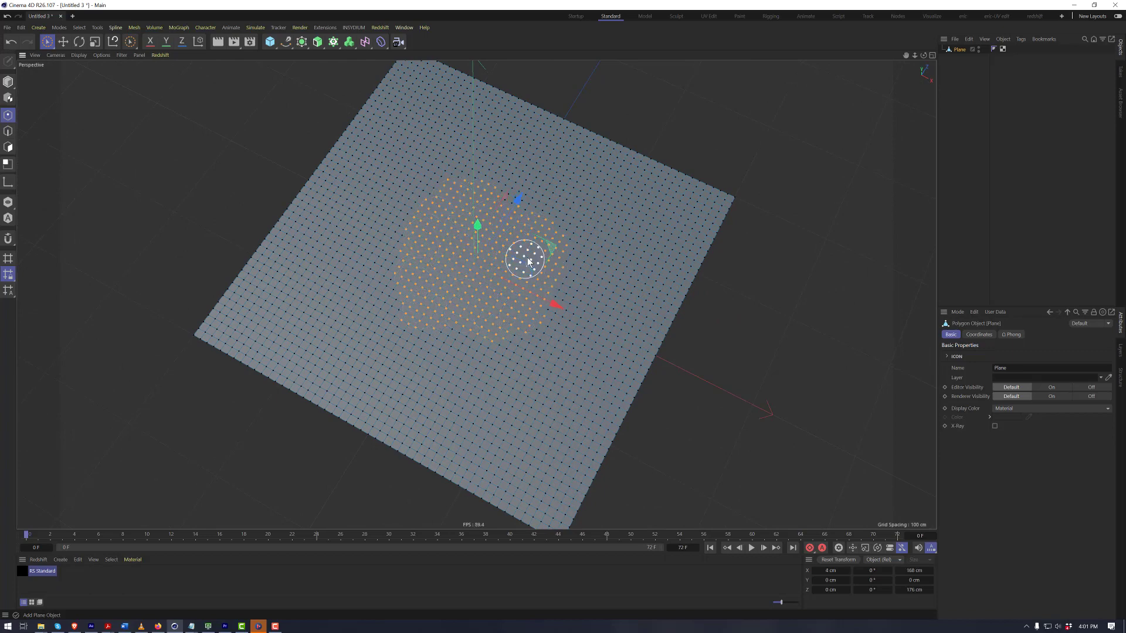
scroll(533, 267, up, 2)
alt+drag(534, 267, 512, 252)
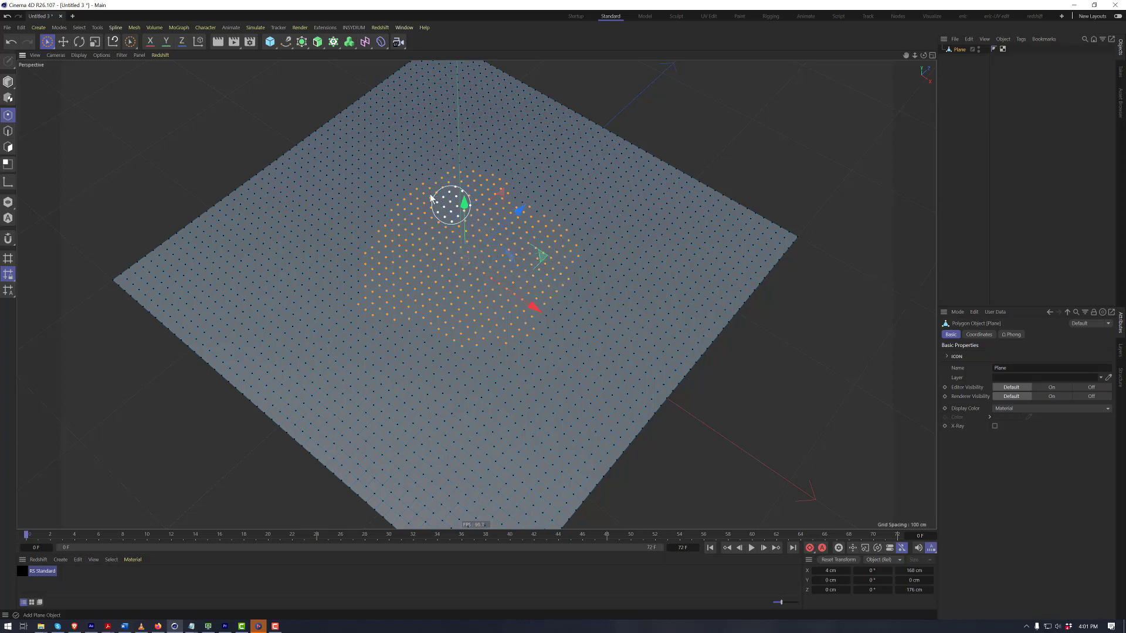
Create a Vertex Map tag via Set Vertex Weight at 0 %, turning the plane red
click(79, 27)
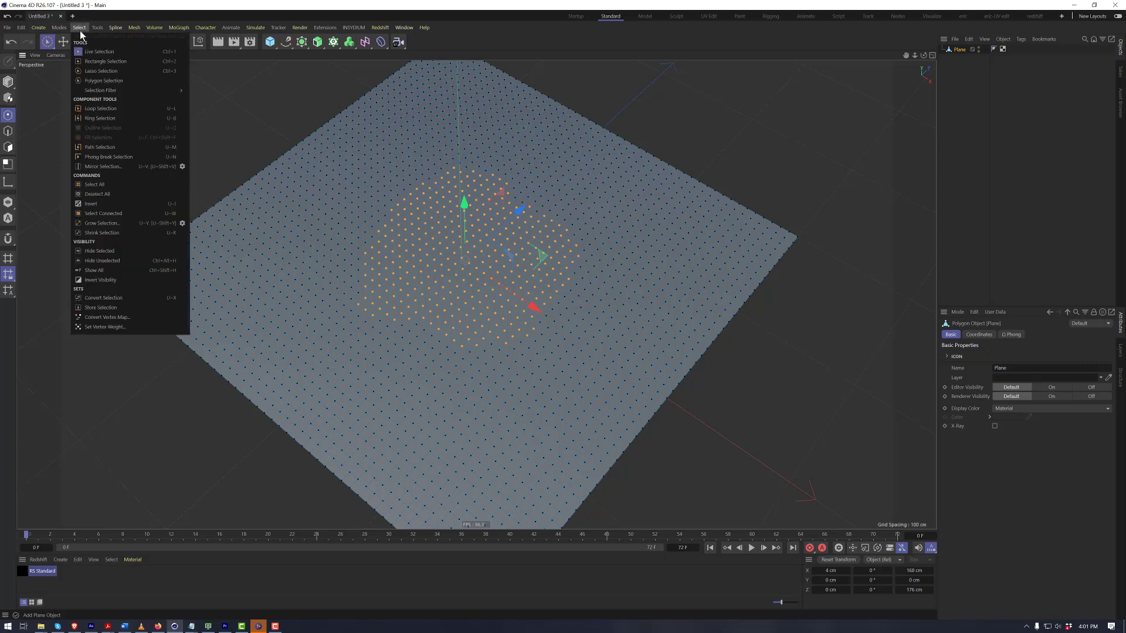
click(115, 327)
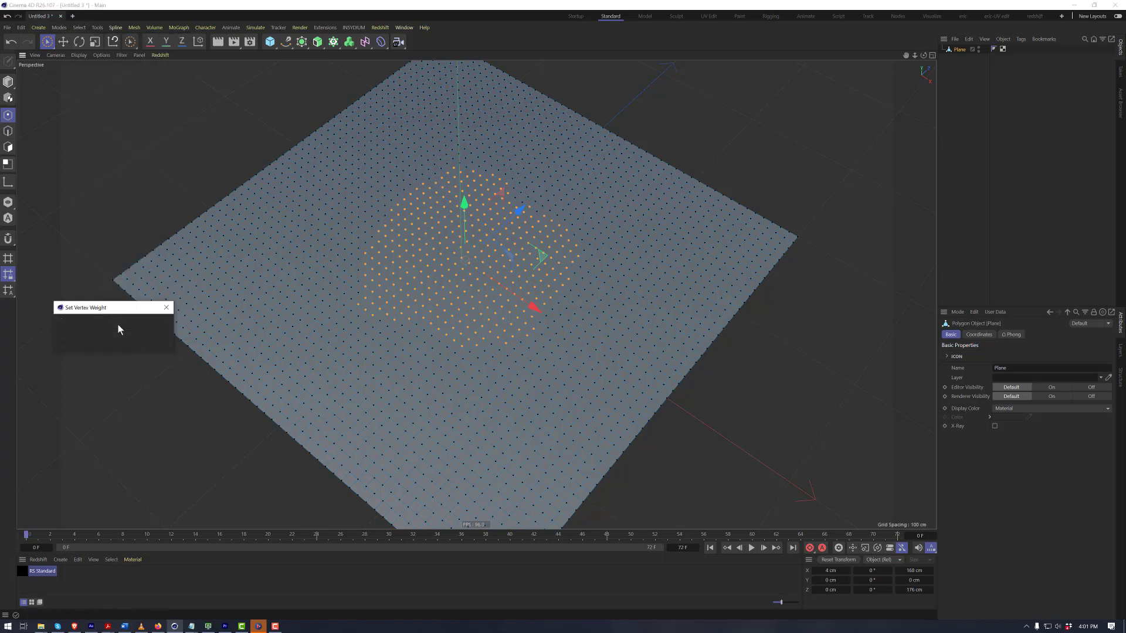
drag(112, 313, 227, 222)
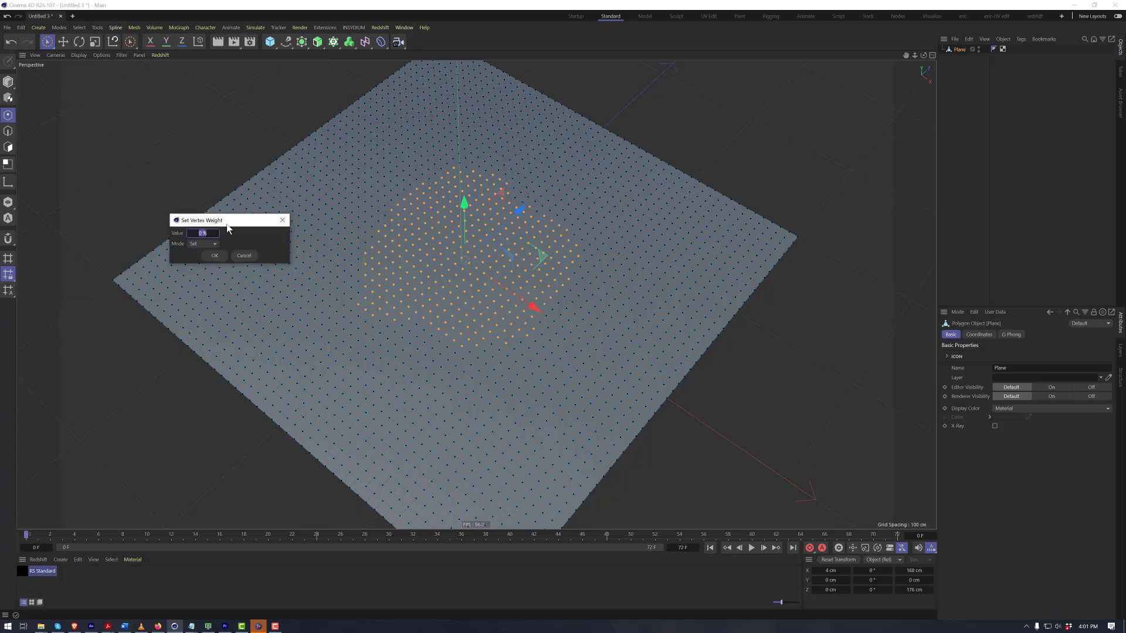
click(216, 255)
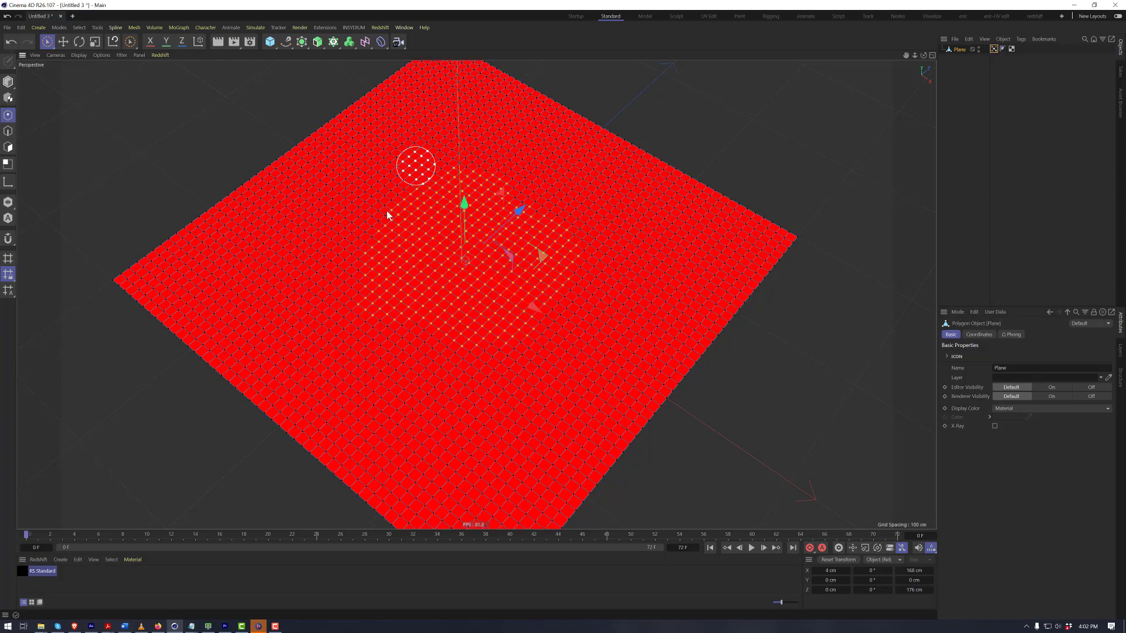
alt+drag(533, 320, 528, 222)
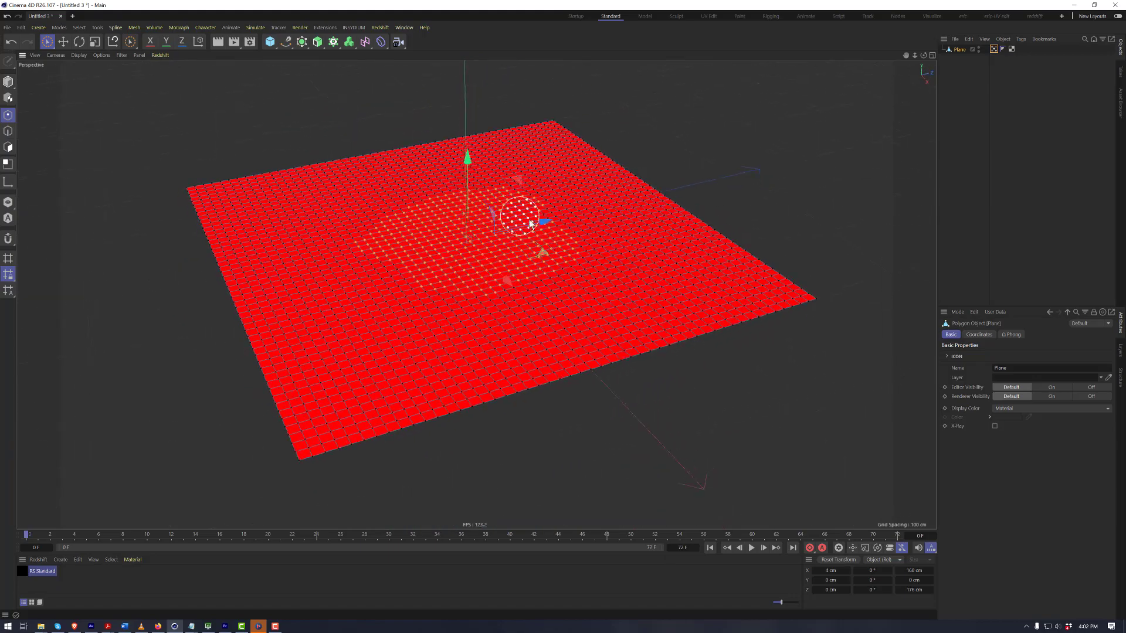
Apply Set Vertex Weight again so the selected central points show yellow
click(79, 28)
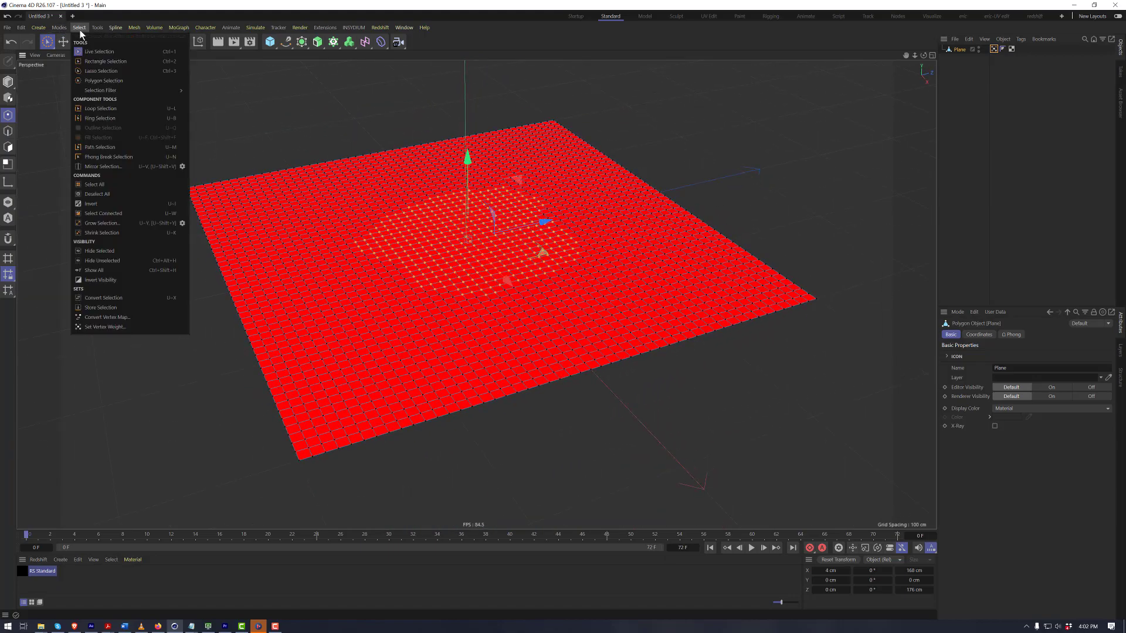
click(114, 327)
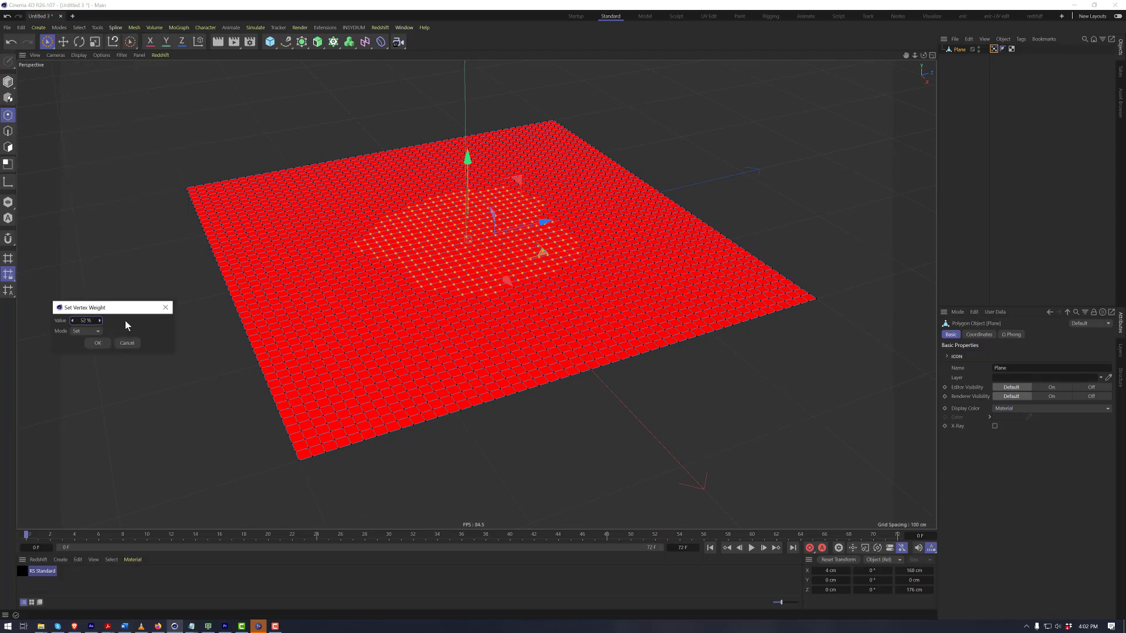
click(100, 341)
scroll(426, 242, up, 4)
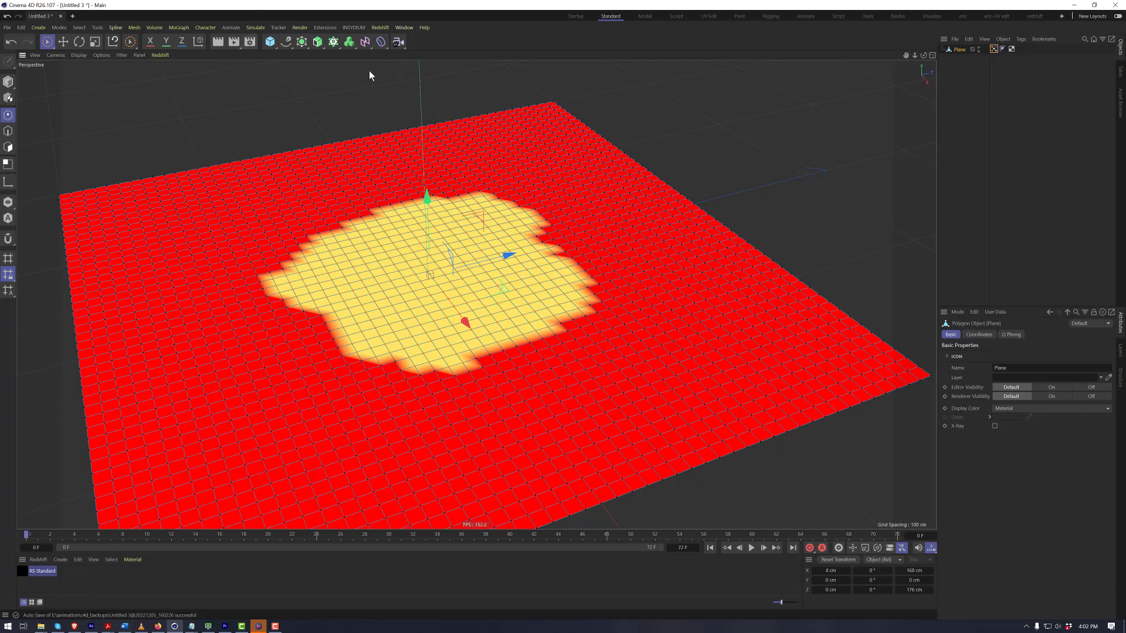
click(380, 42)
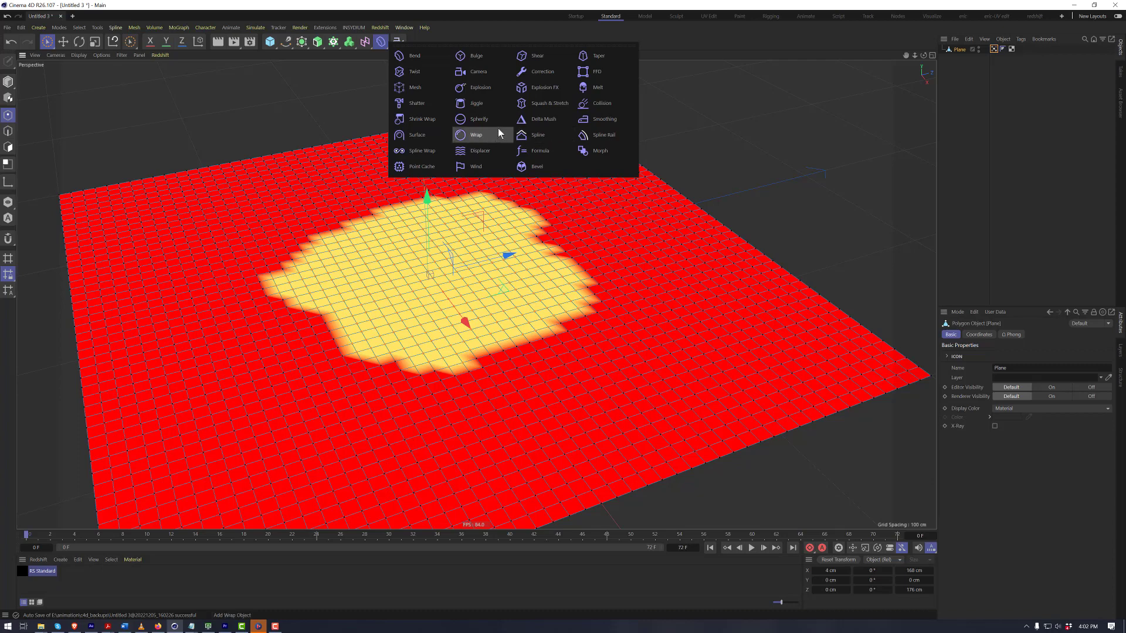
Add a Displacer under the plane using a Color shader
click(471, 153)
drag(967, 50, 962, 63)
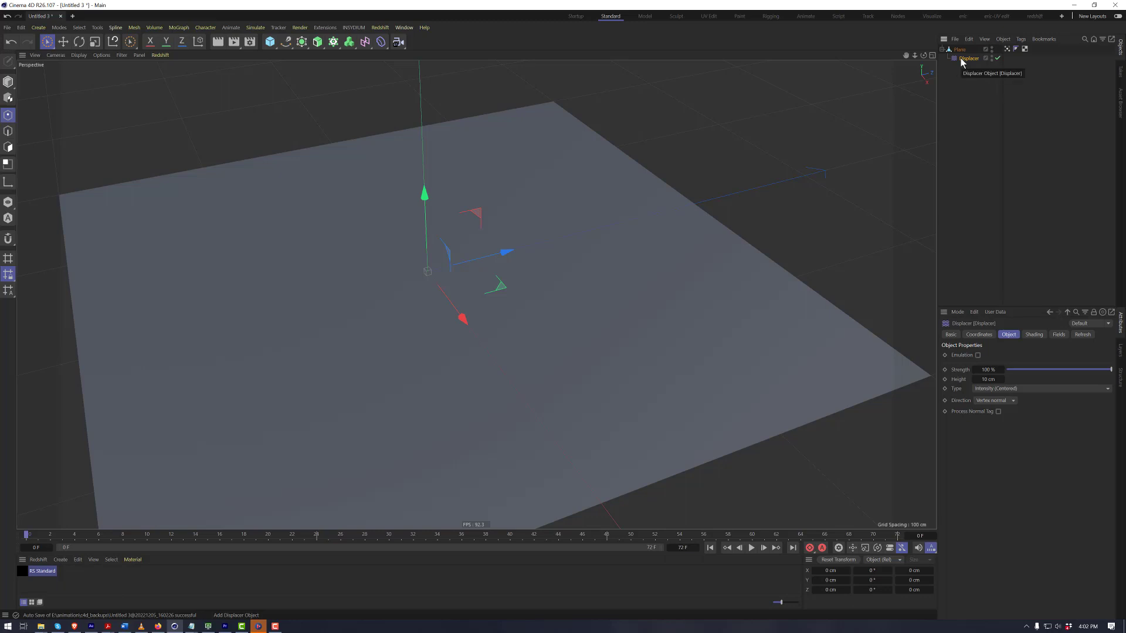
click(1027, 335)
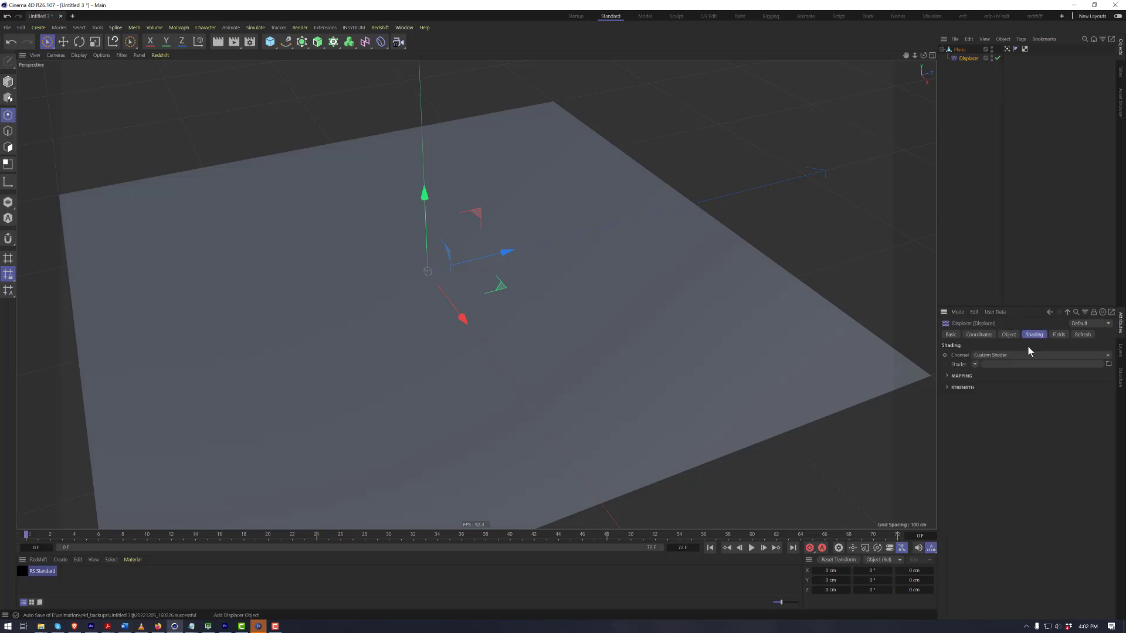
click(977, 363)
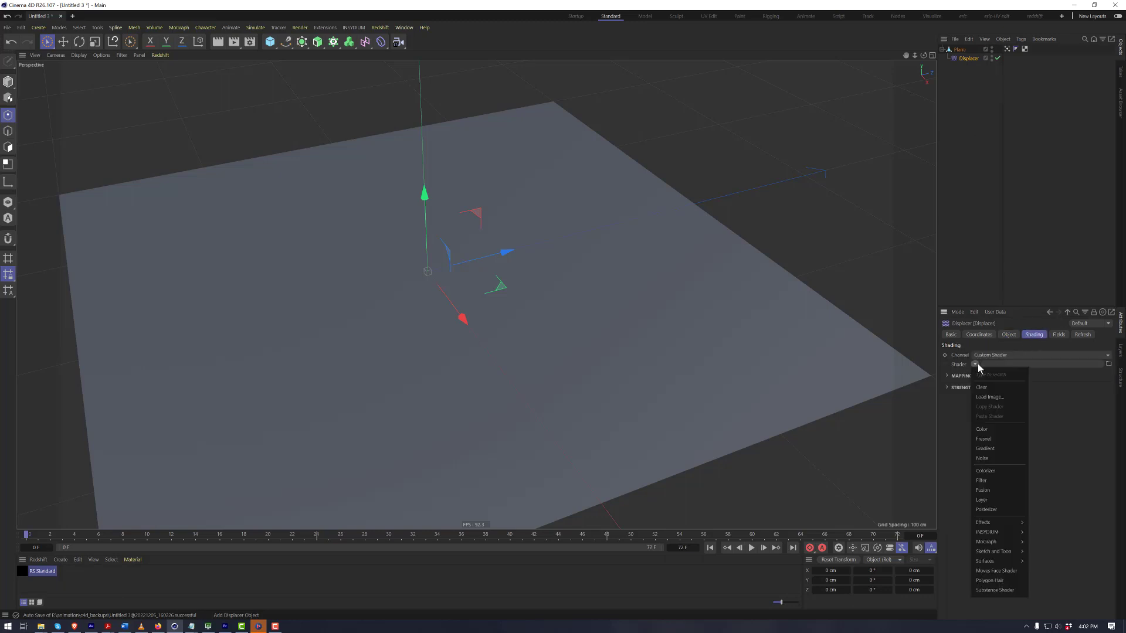
click(991, 430)
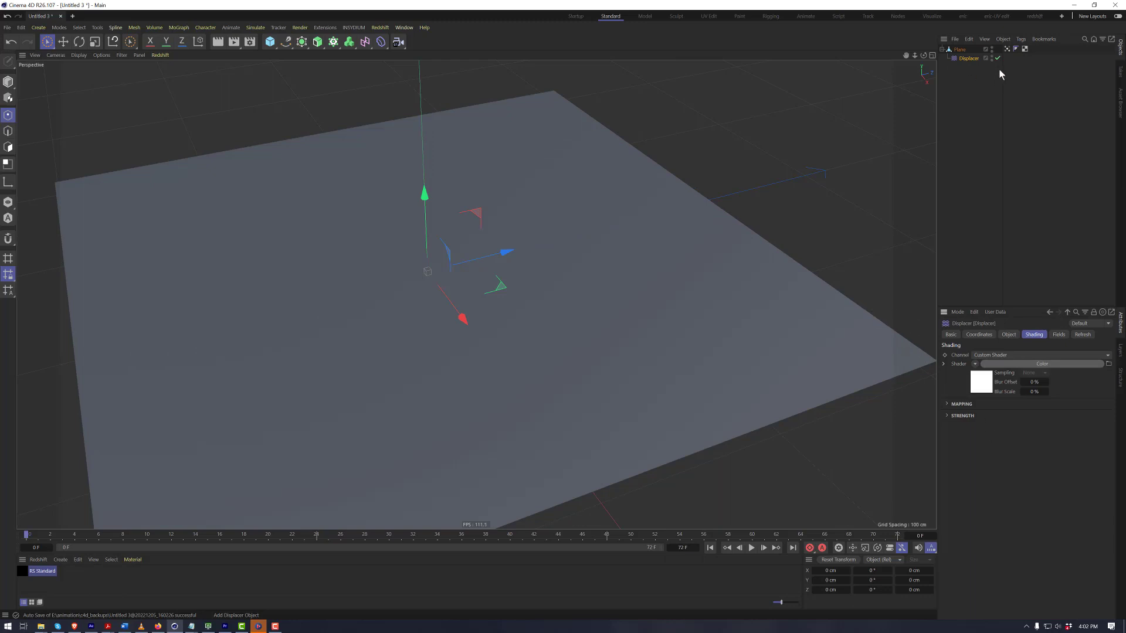
Raise the Displacer's displacement height to 35 cm
click(1008, 334)
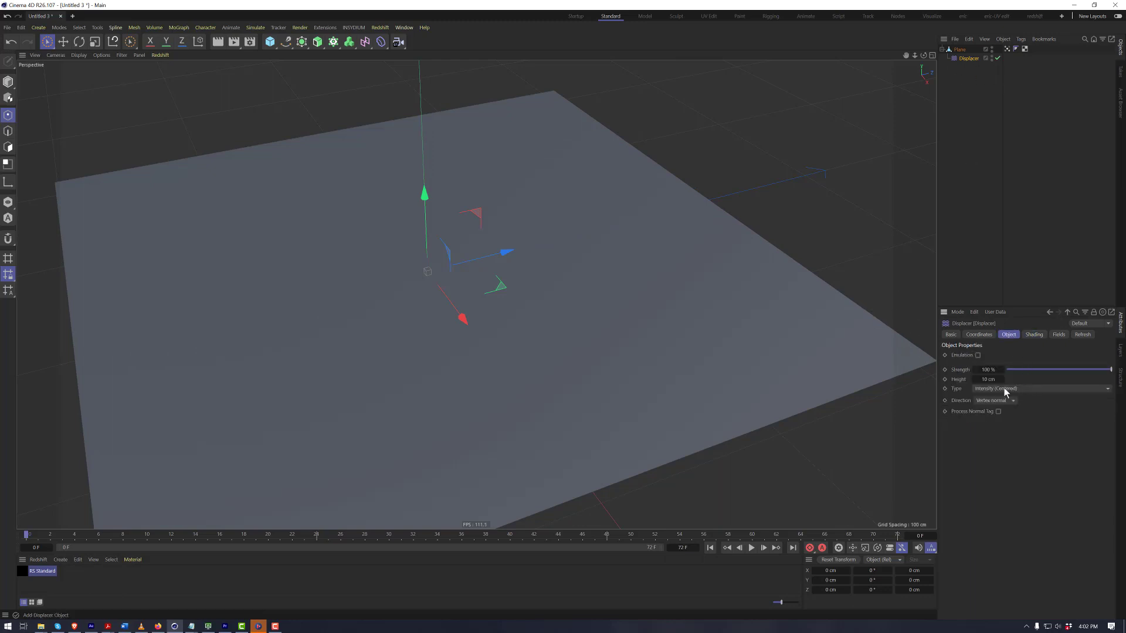
drag(1003, 380, 1023, 382)
alt+drag(611, 297, 552, 245)
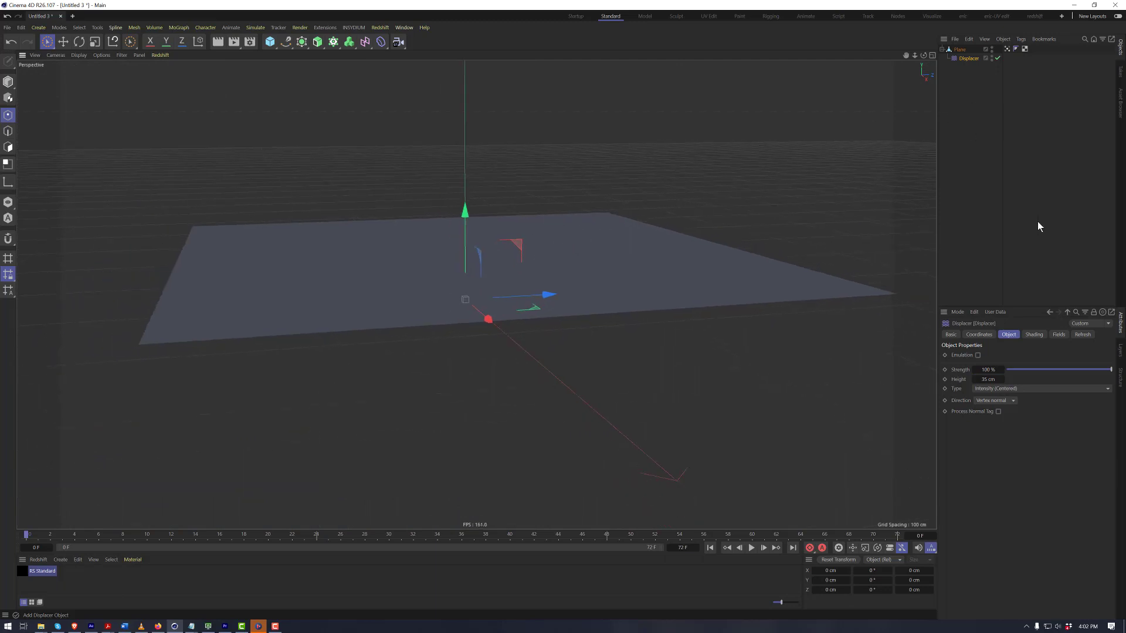
click(1058, 334)
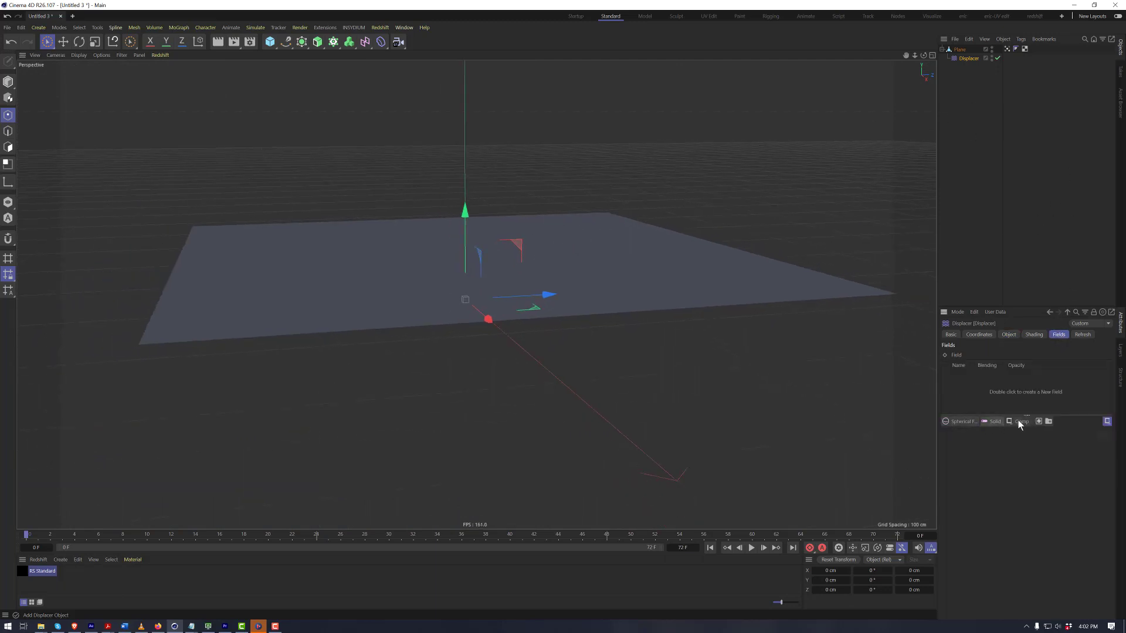
Add the plane's Vertex Map tag to the Displacer's Fields list so only the centre rises
drag(1007, 50, 985, 392)
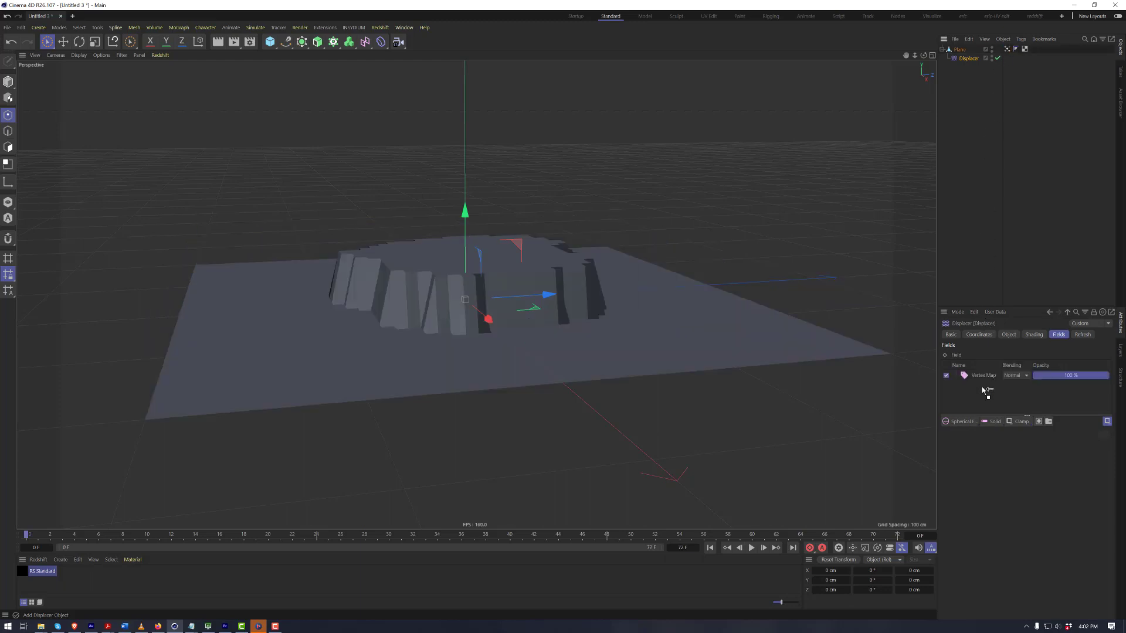
click(1007, 50)
alt+drag(498, 276, 532, 322)
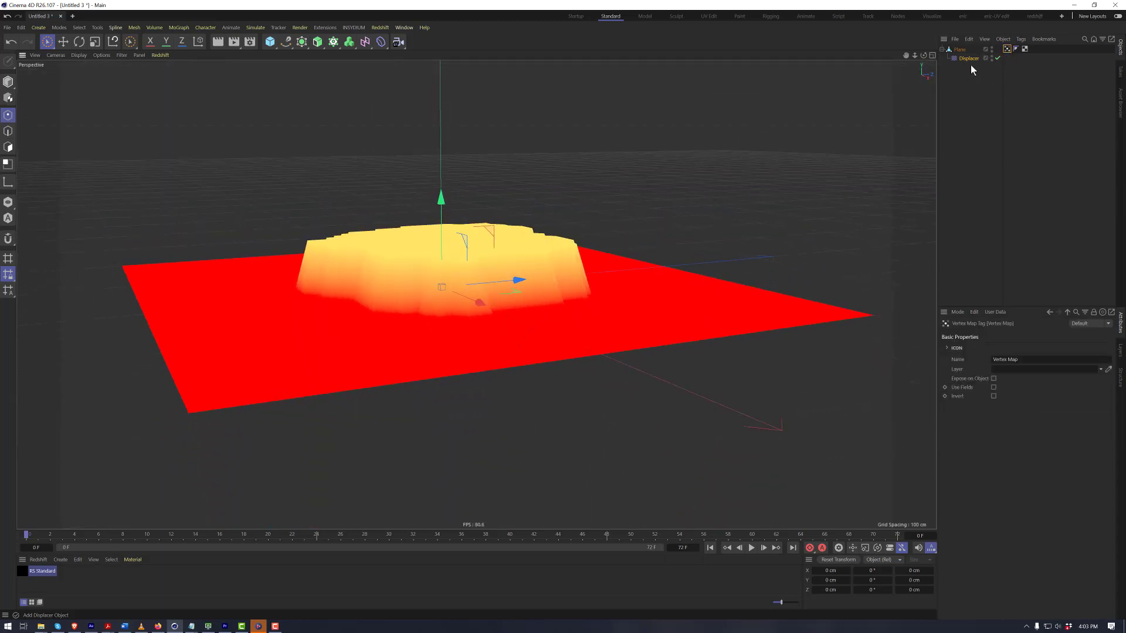
click(968, 59)
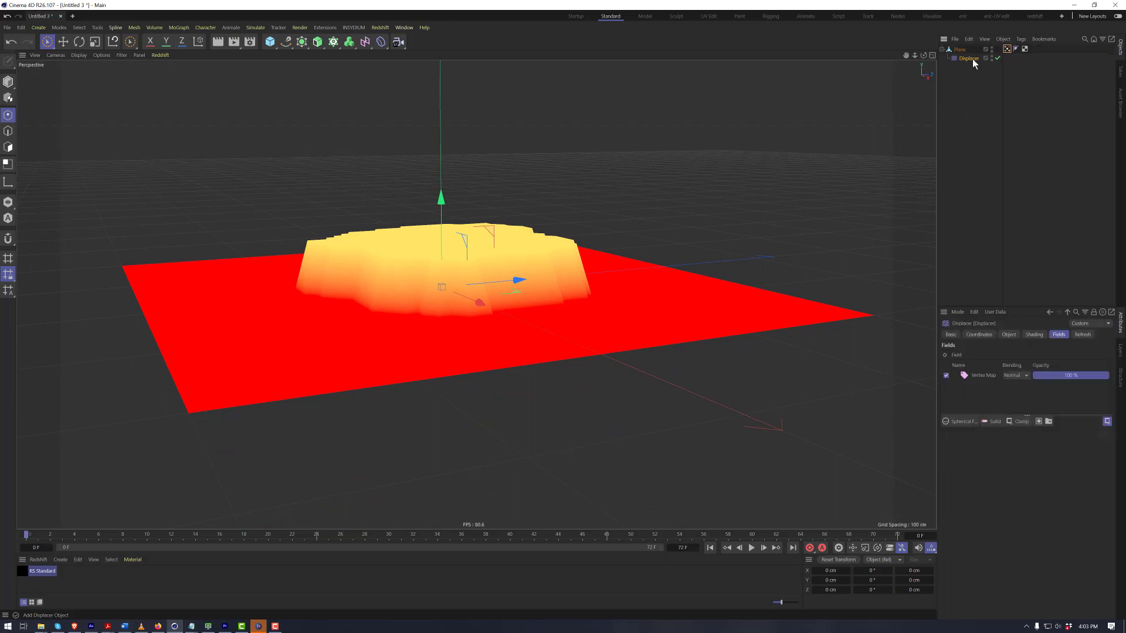
Switch the Displacer's shader to Noise for bumpy displacement
click(1033, 334)
click(976, 364)
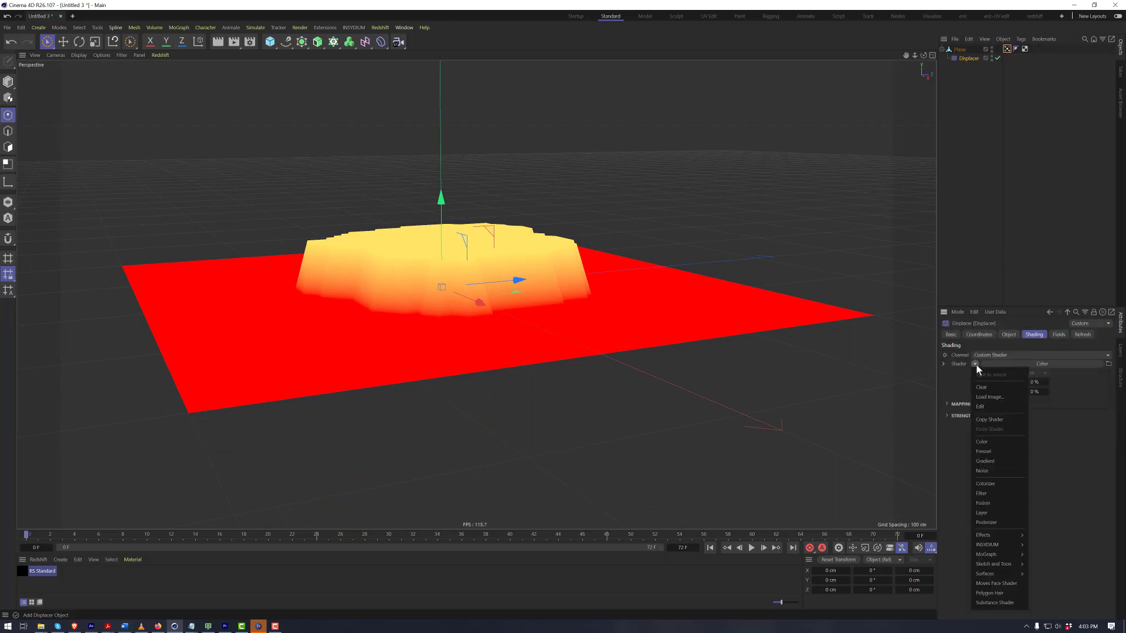
click(993, 470)
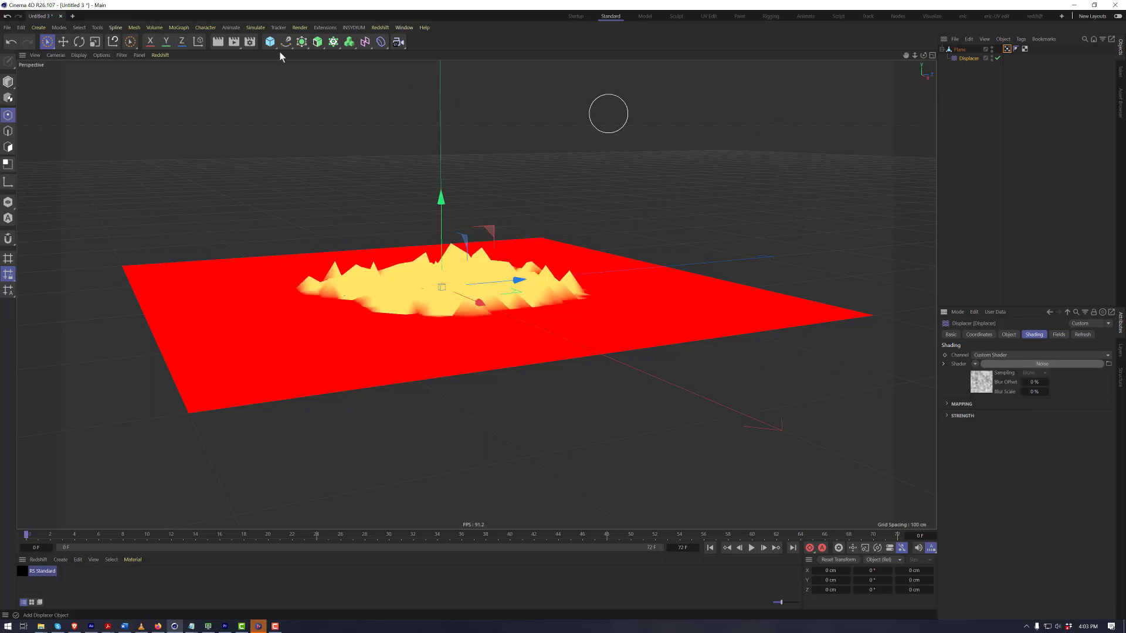
Put the plane and its Displacer inside a new Subdivision Surface
click(302, 41)
alt+click(338, 51)
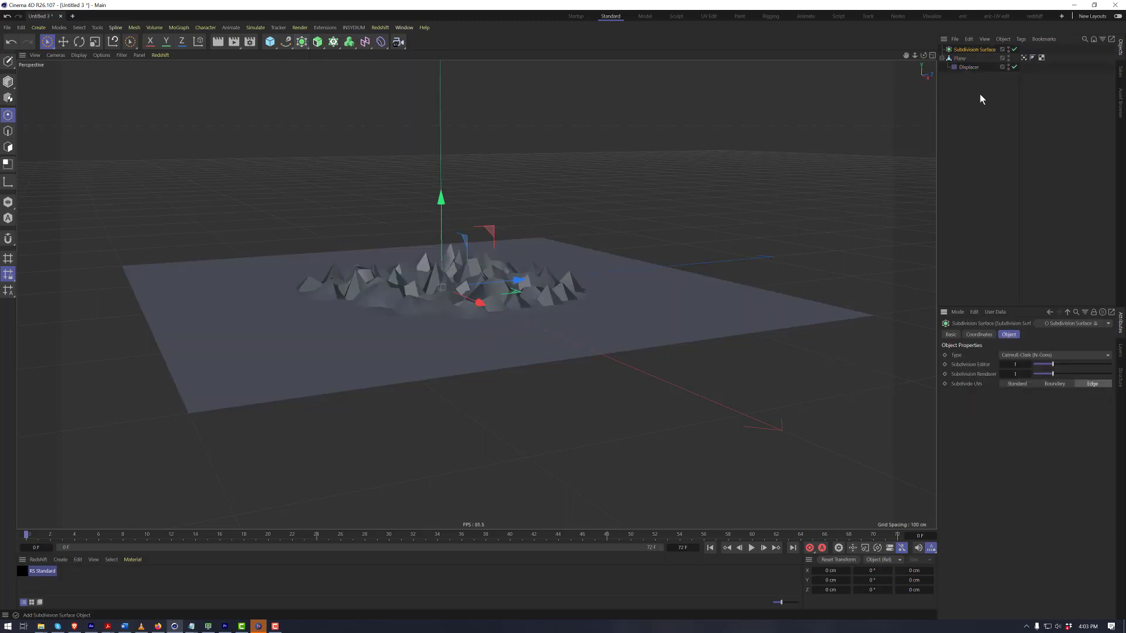
middle_click(967, 52)
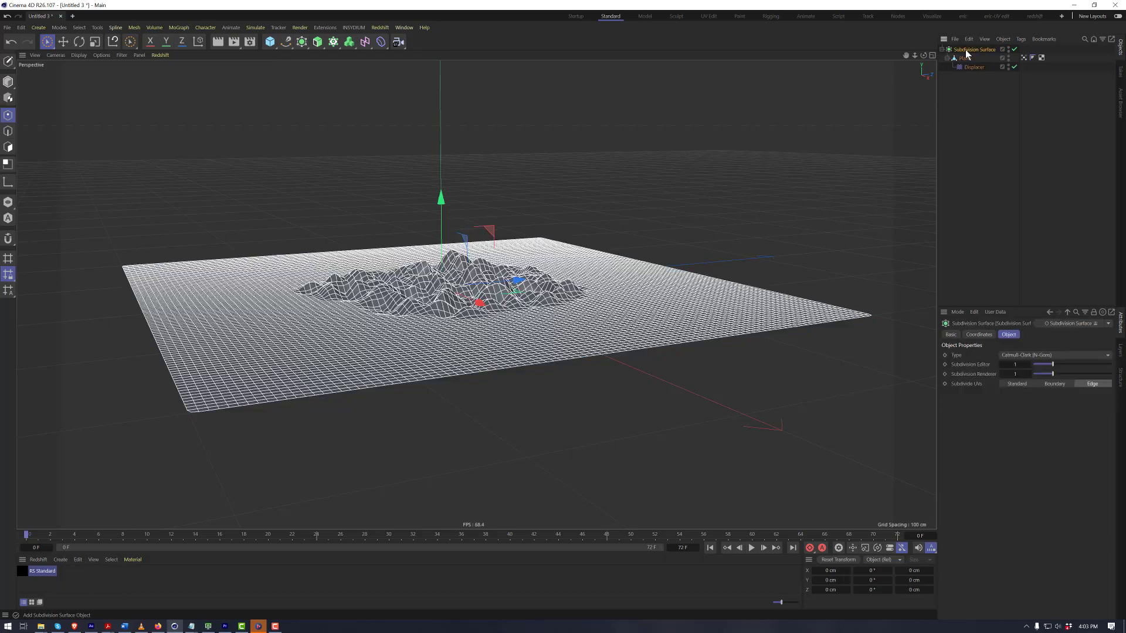
scroll(538, 273, up, 8)
scroll(545, 261, down, 2)
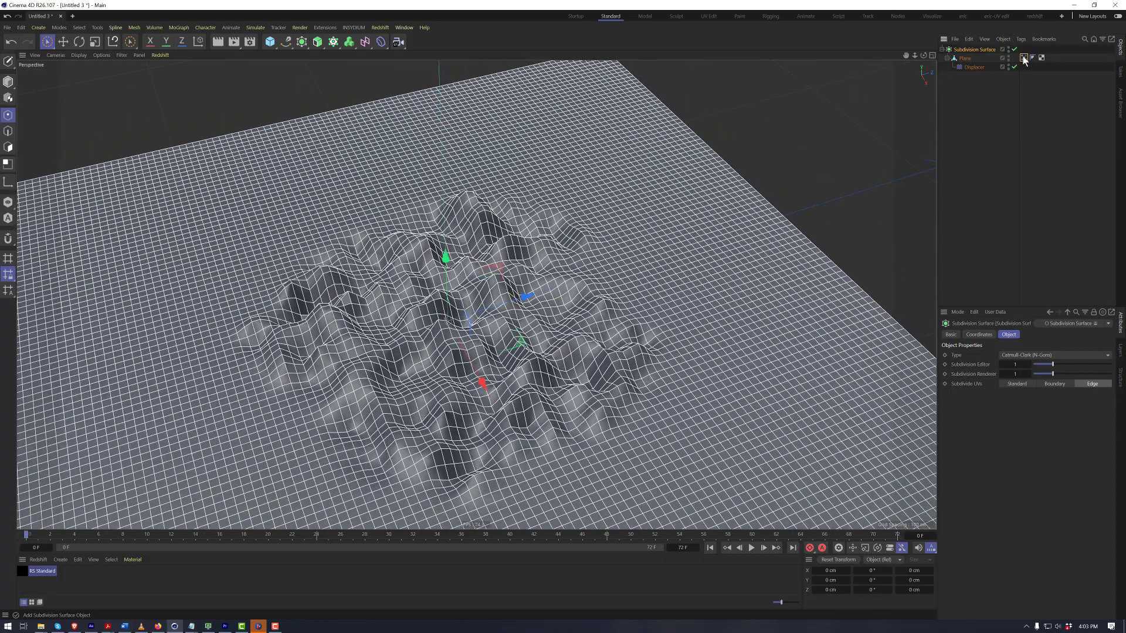
click(1023, 58)
scroll(512, 369, down, 3)
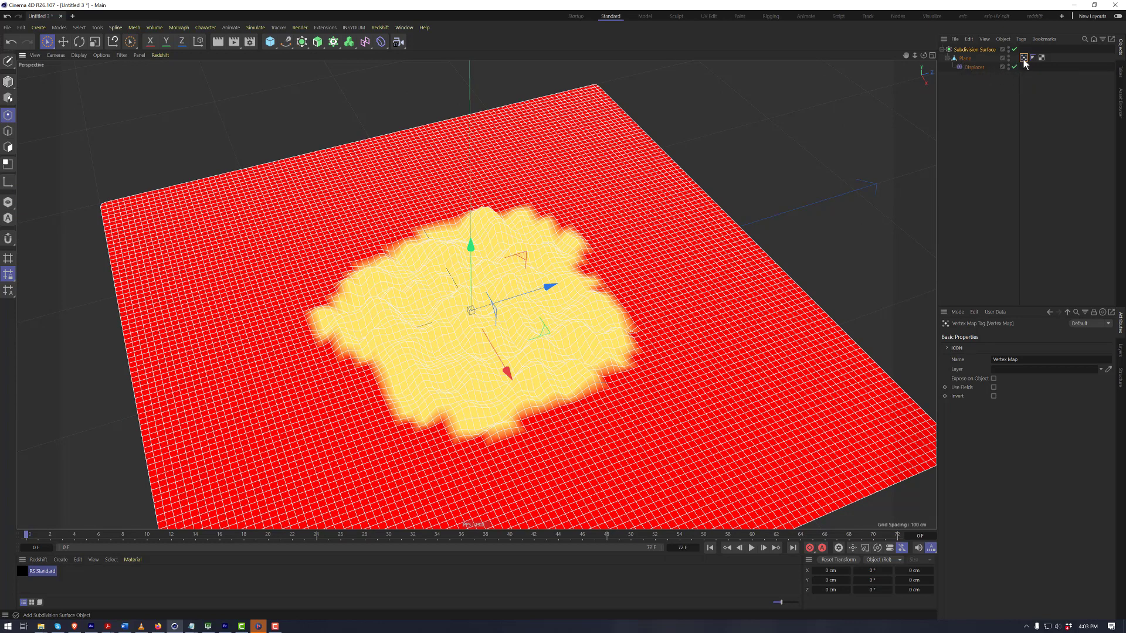
Smooth the whole vertex map twice with the Paint Tool in Smooth mode, strength 5
key(shift+c)
text(paint)
key(Return)
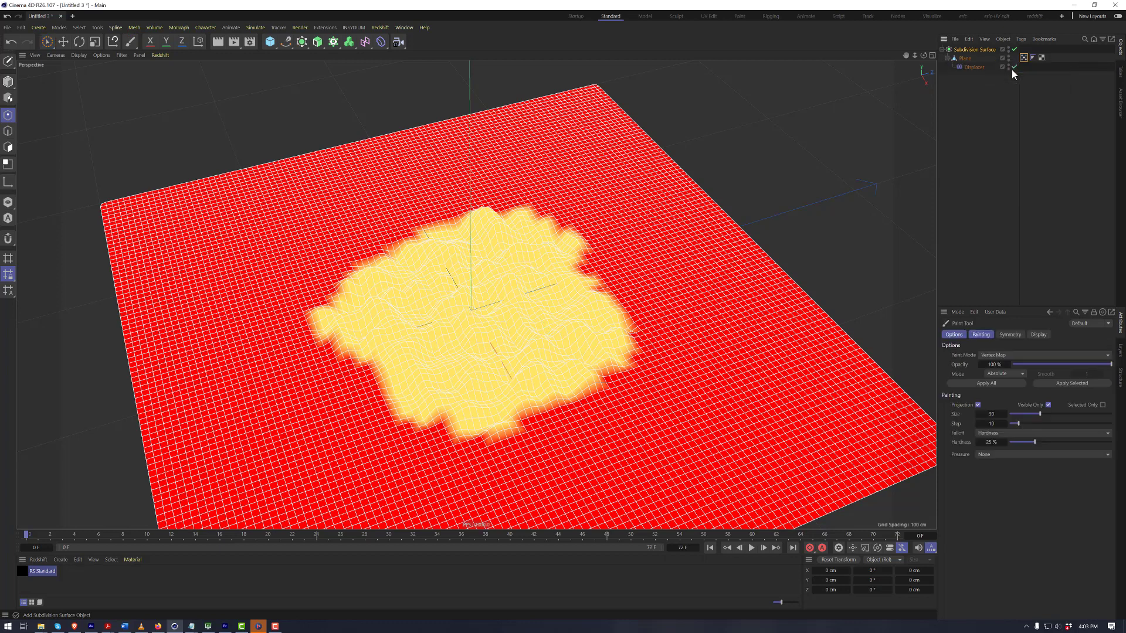
click(1016, 374)
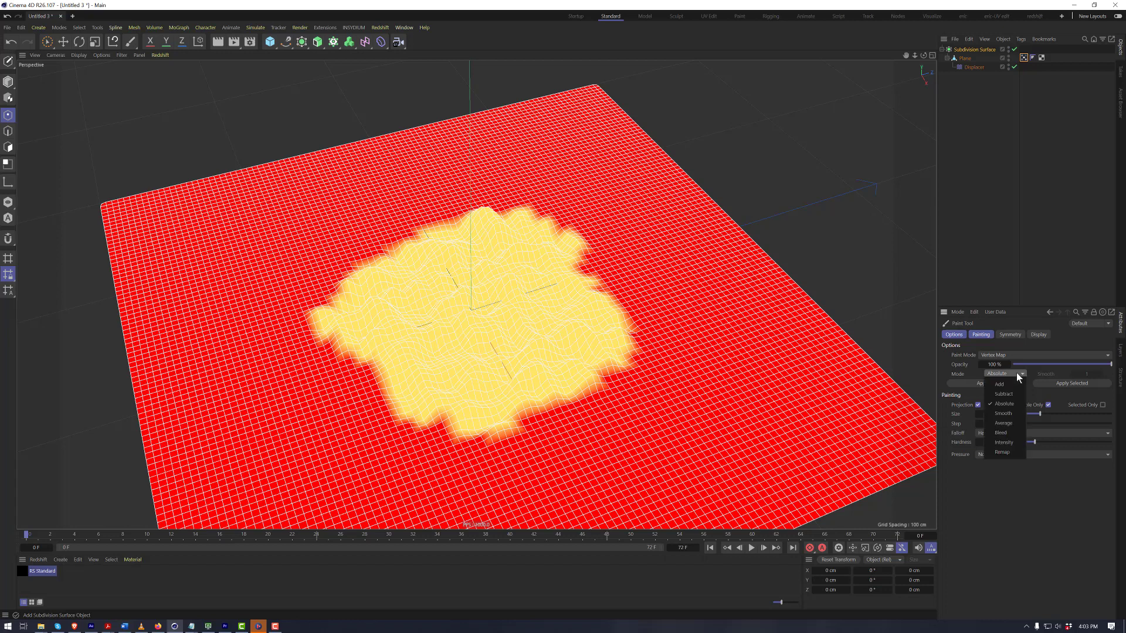
click(1003, 413)
click(1090, 373)
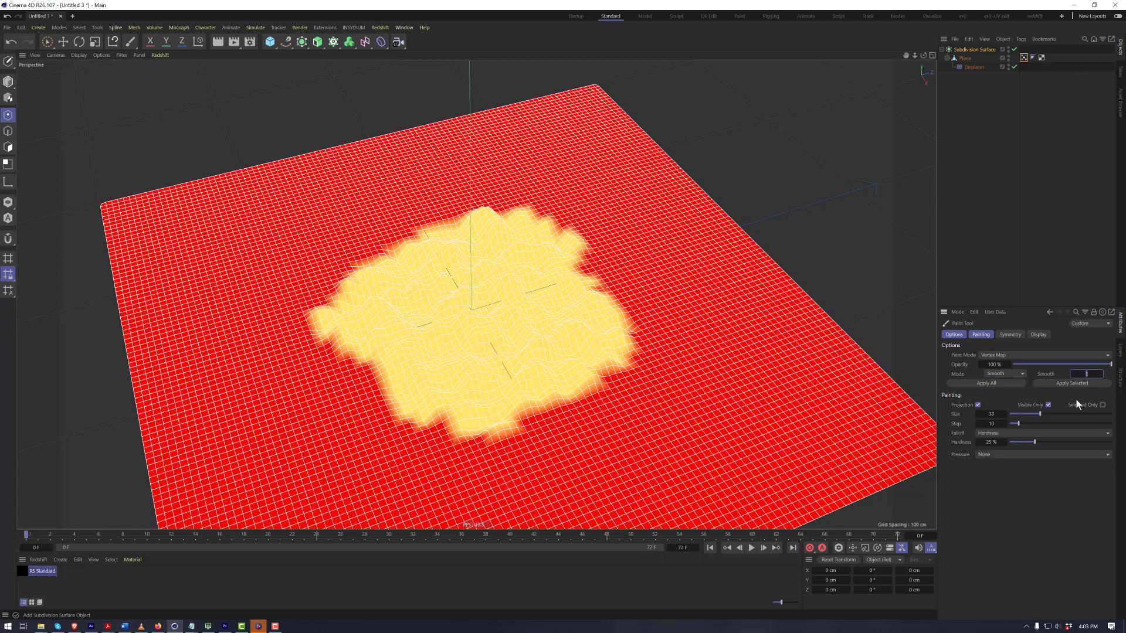
click(991, 383)
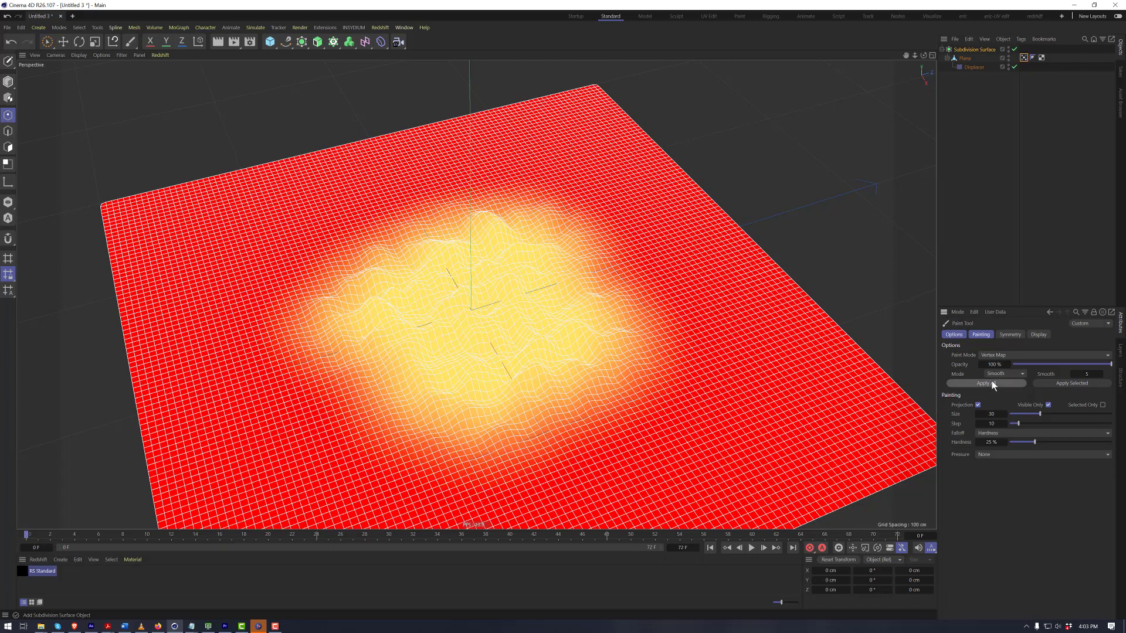
click(991, 383)
Disable the Displacer to view the soft yellow-to-red weight gradient on the flat plane
alt+drag(747, 357, 517, 317)
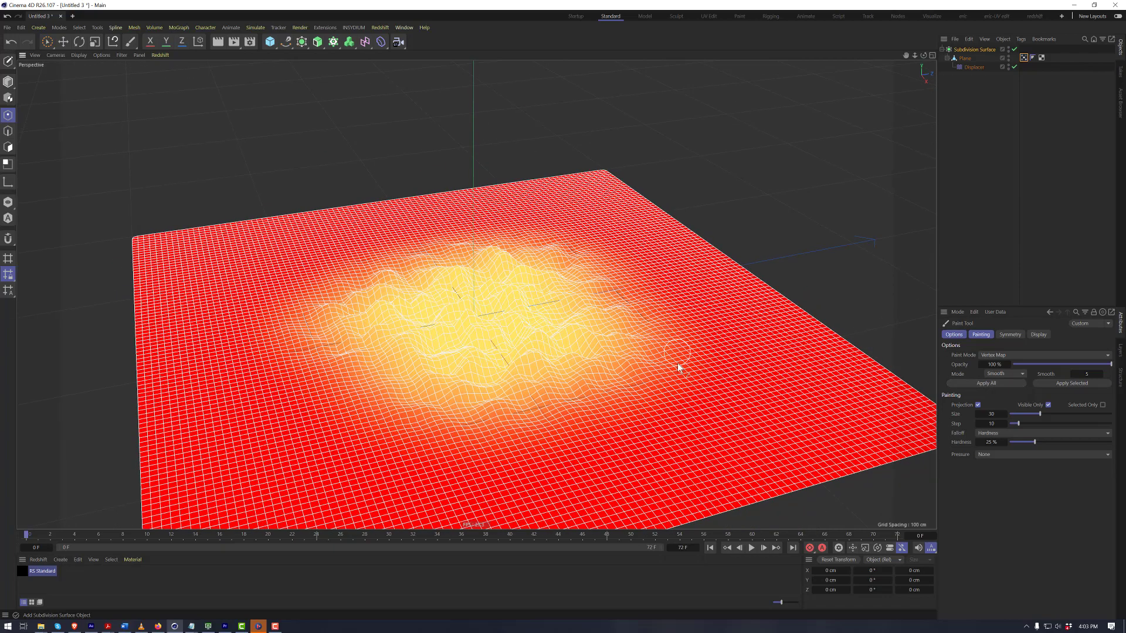
alt+drag(668, 352, 621, 330)
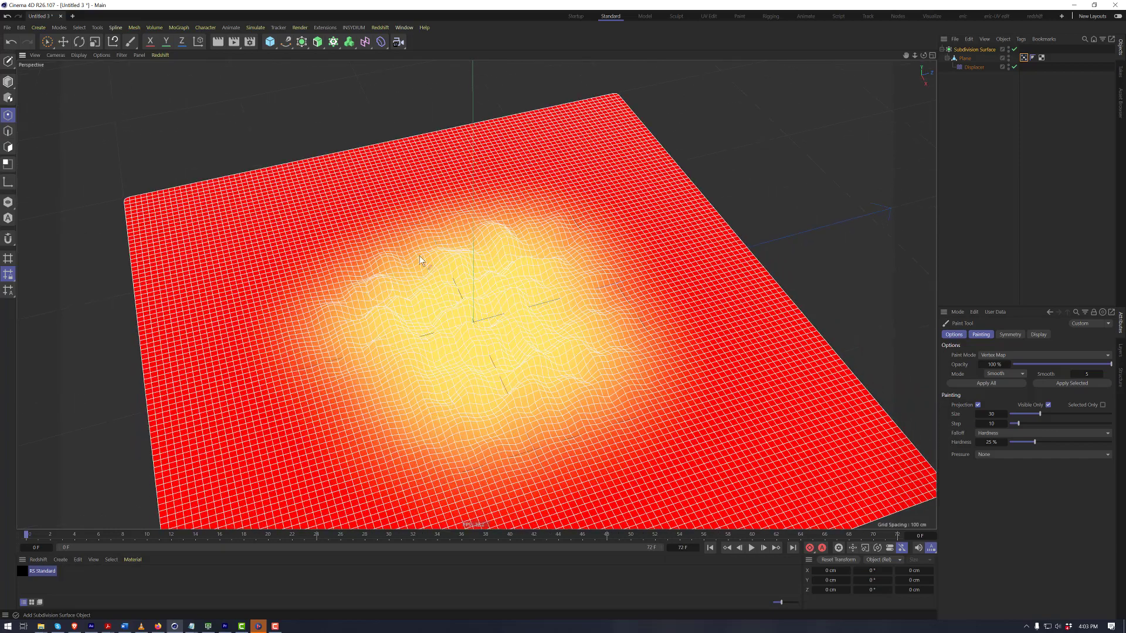
click(1014, 66)
alt+drag(649, 287, 612, 310)
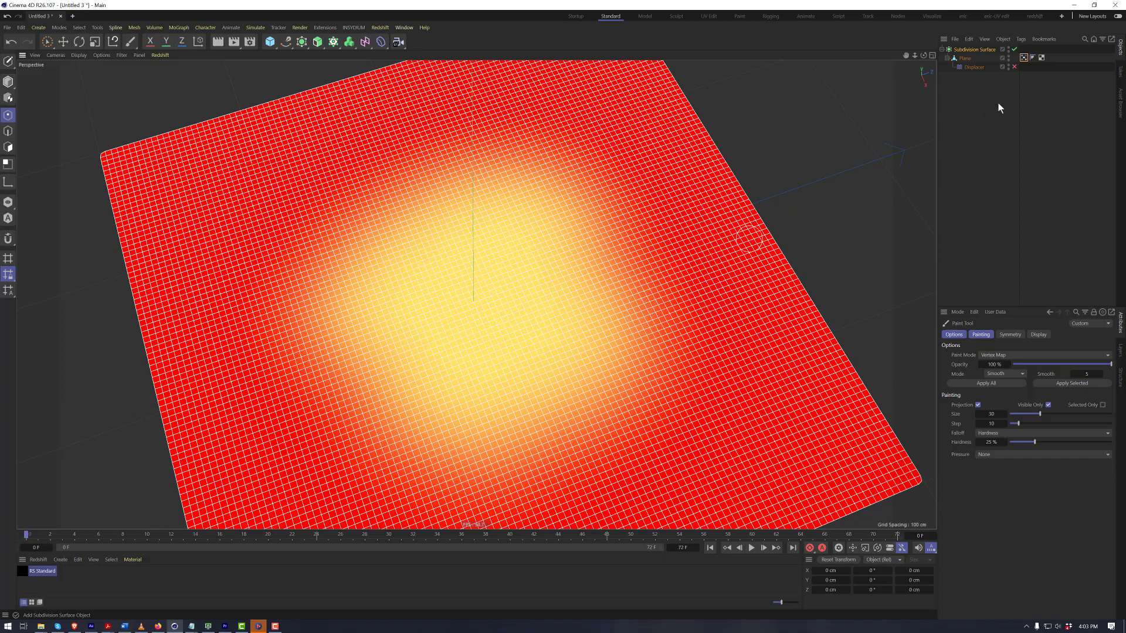
Re-enable the Displacer and inspect the smooth noise hills from a low angle
click(1014, 67)
alt+drag(600, 330, 590, 268)
scroll(607, 329, up, 6)
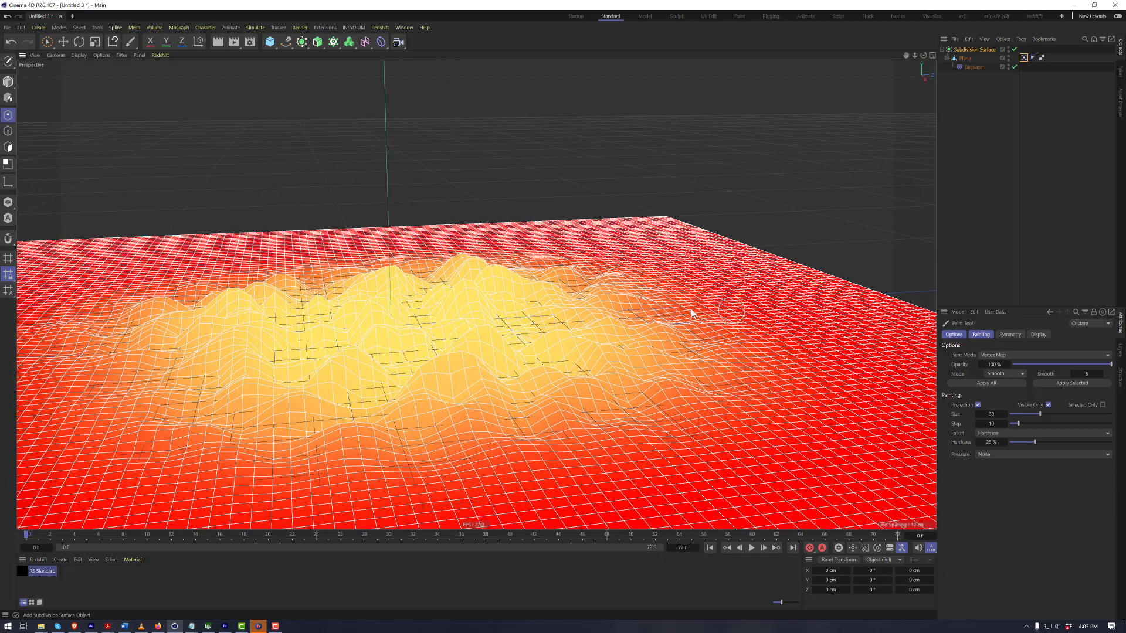
alt+drag(707, 312, 852, 181)
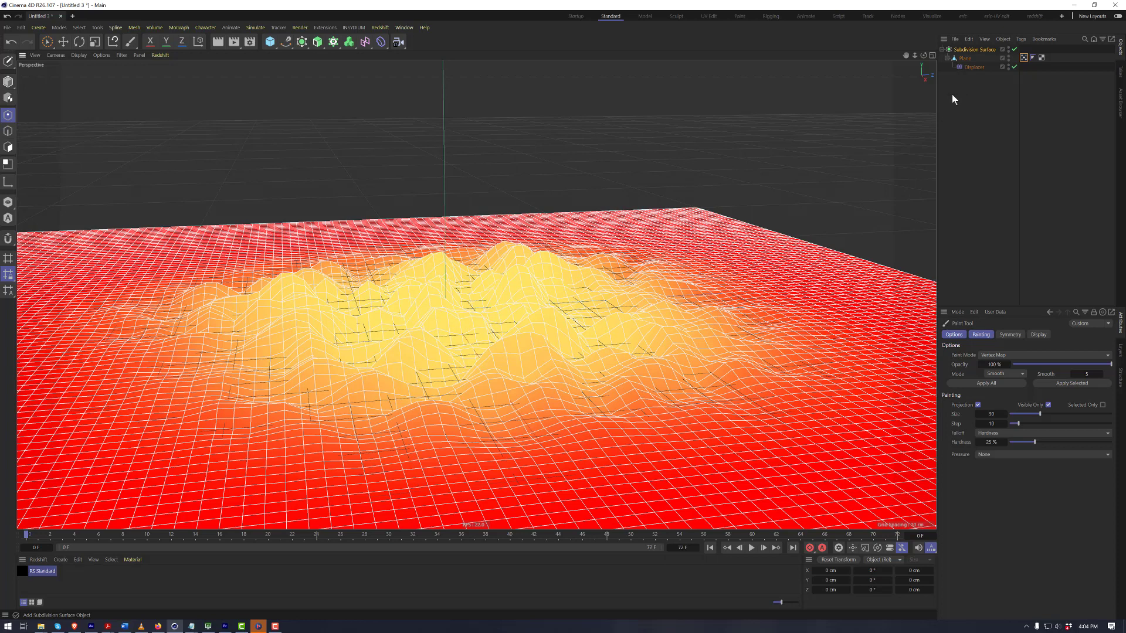
Enable Use Fields on the Vertex Map tag and delete its default Freeze layer
click(1024, 58)
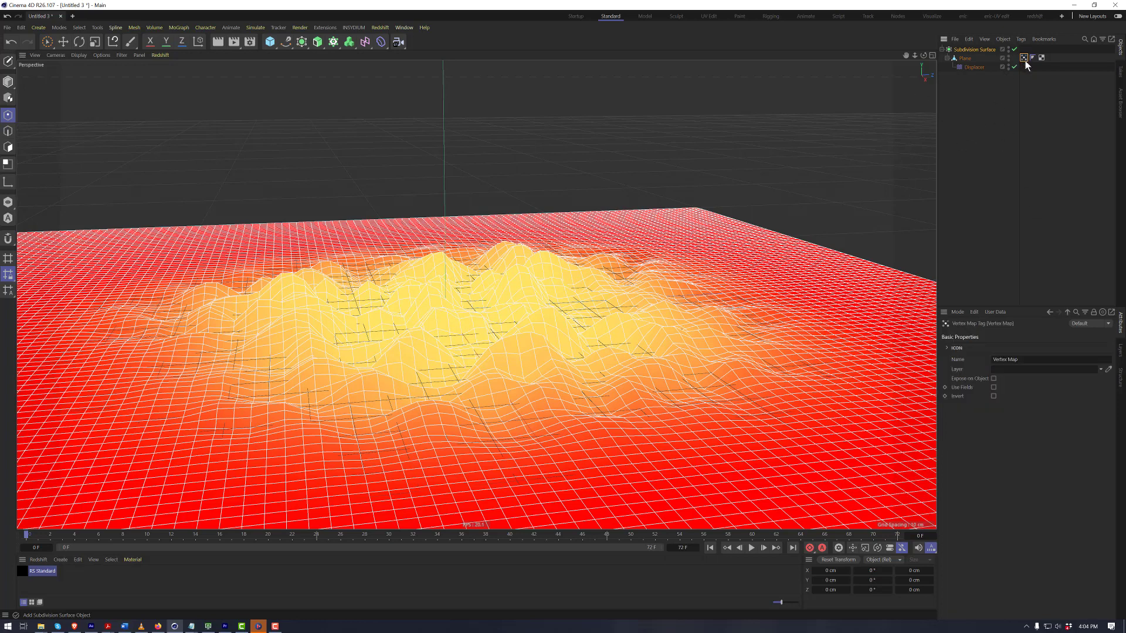
click(993, 388)
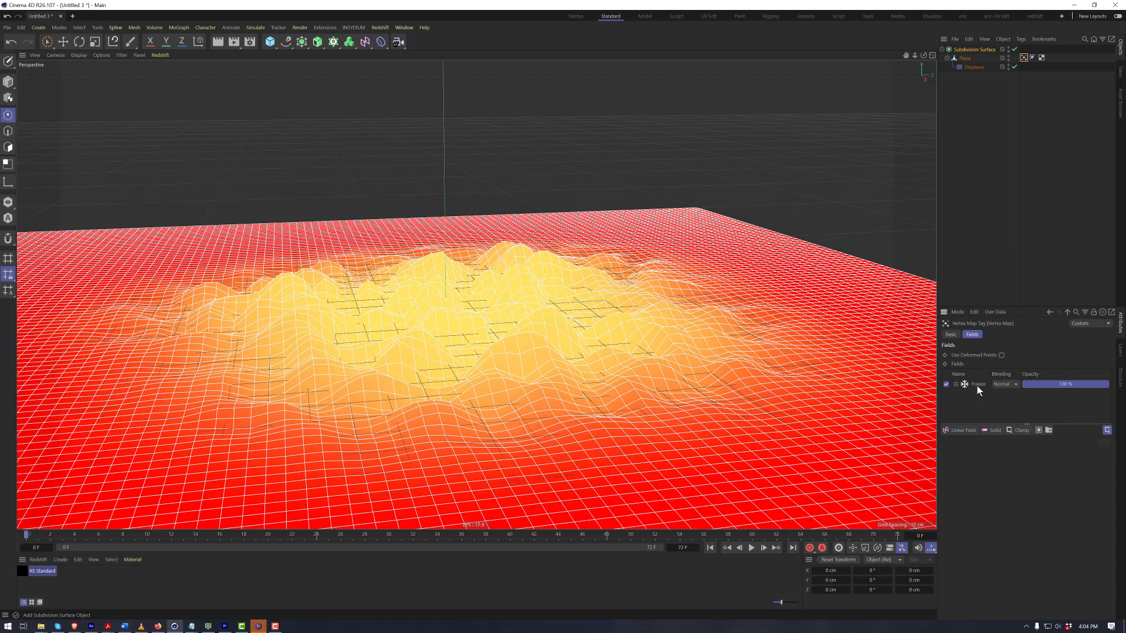
click(977, 385)
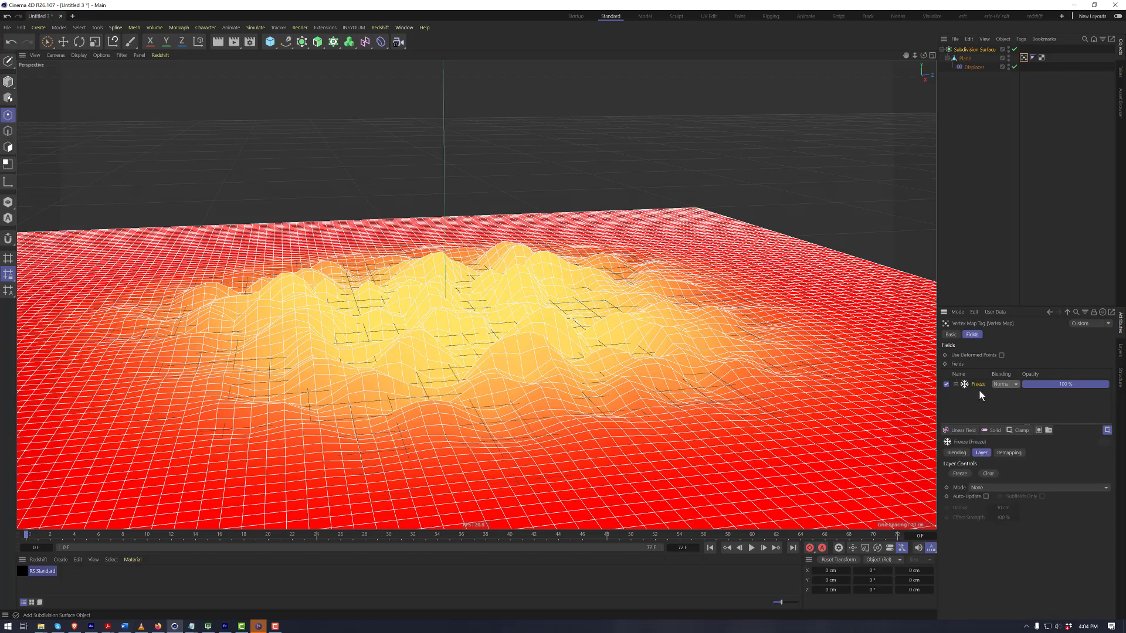
alt+drag(596, 312, 555, 219)
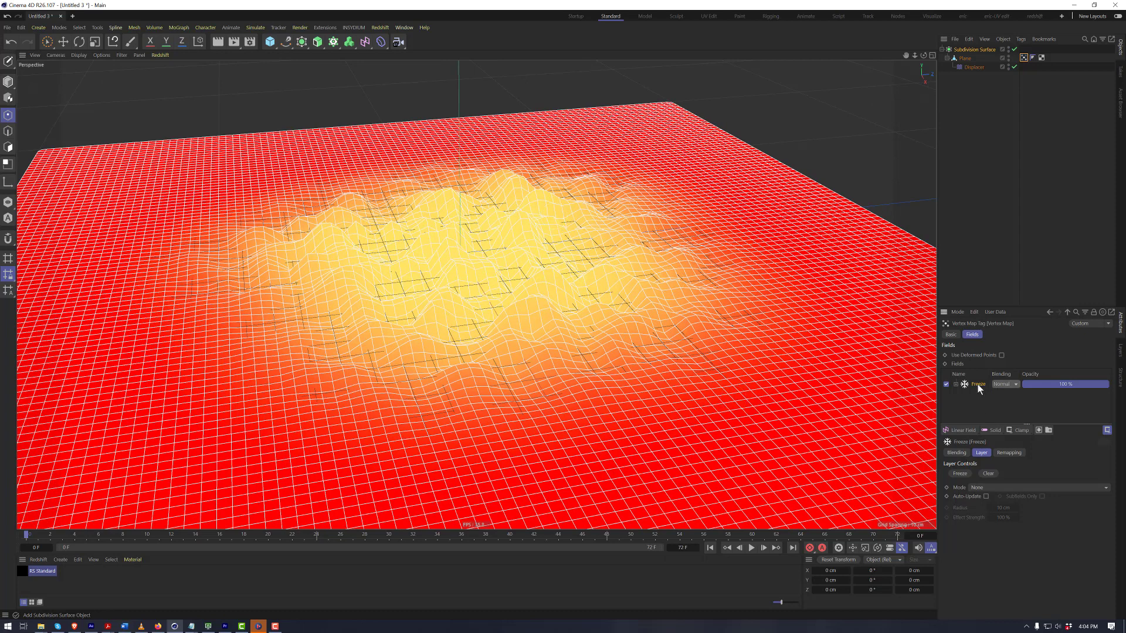
key(Delete)
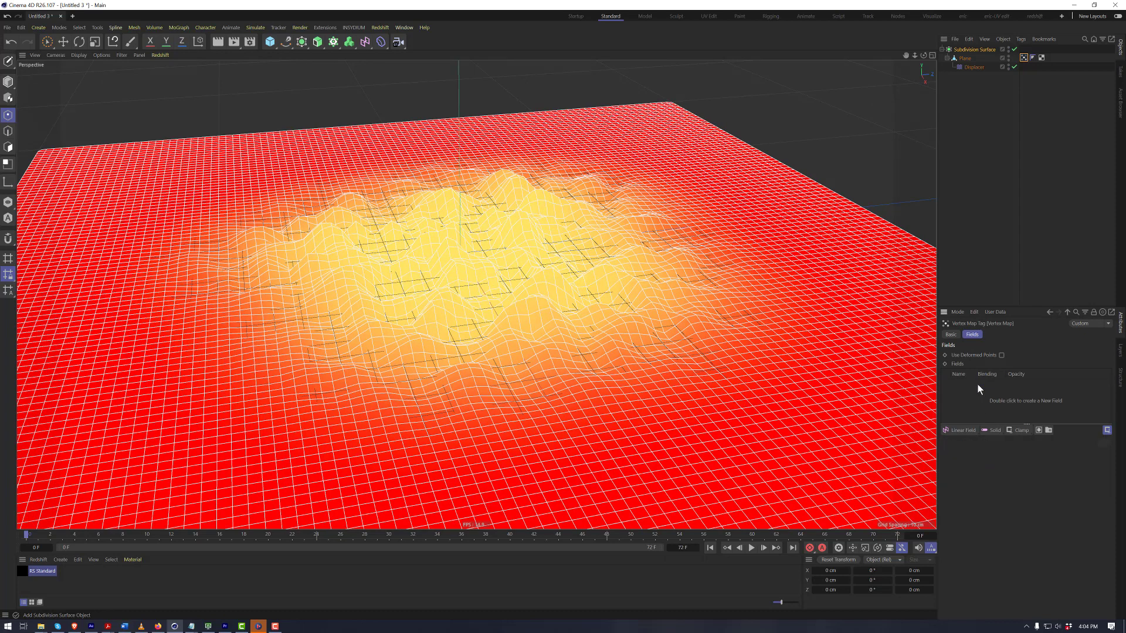
Add a Spherical Field to the vertex map, place it on the plane, and move it out from under the Plane
click(965, 430)
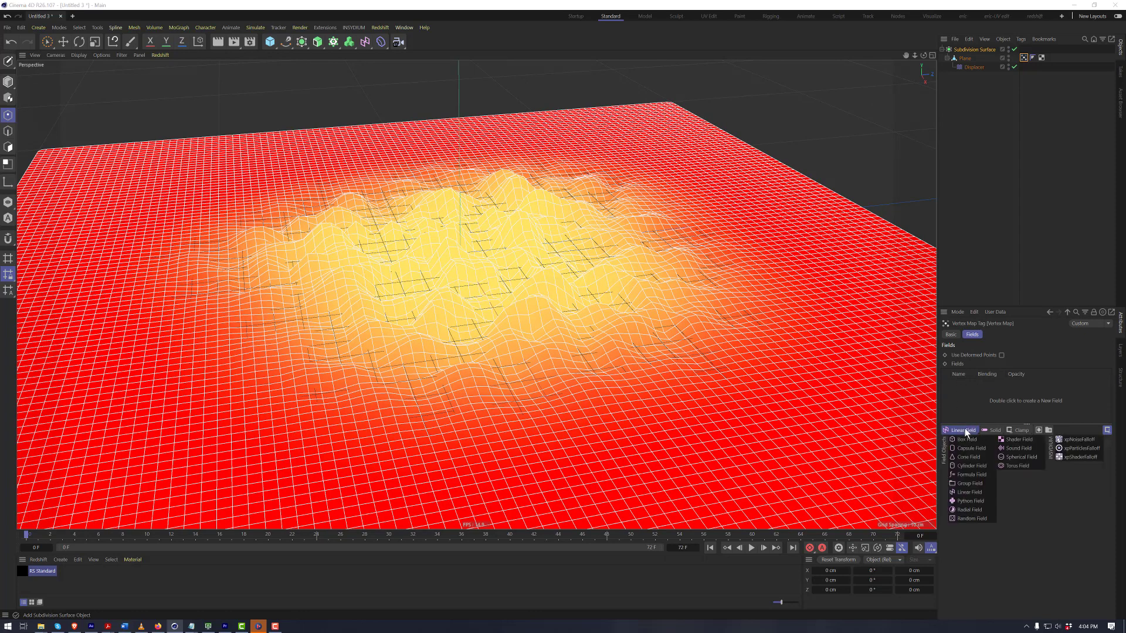
click(1010, 458)
scroll(685, 277, down, 2)
scroll(685, 278, down, 1)
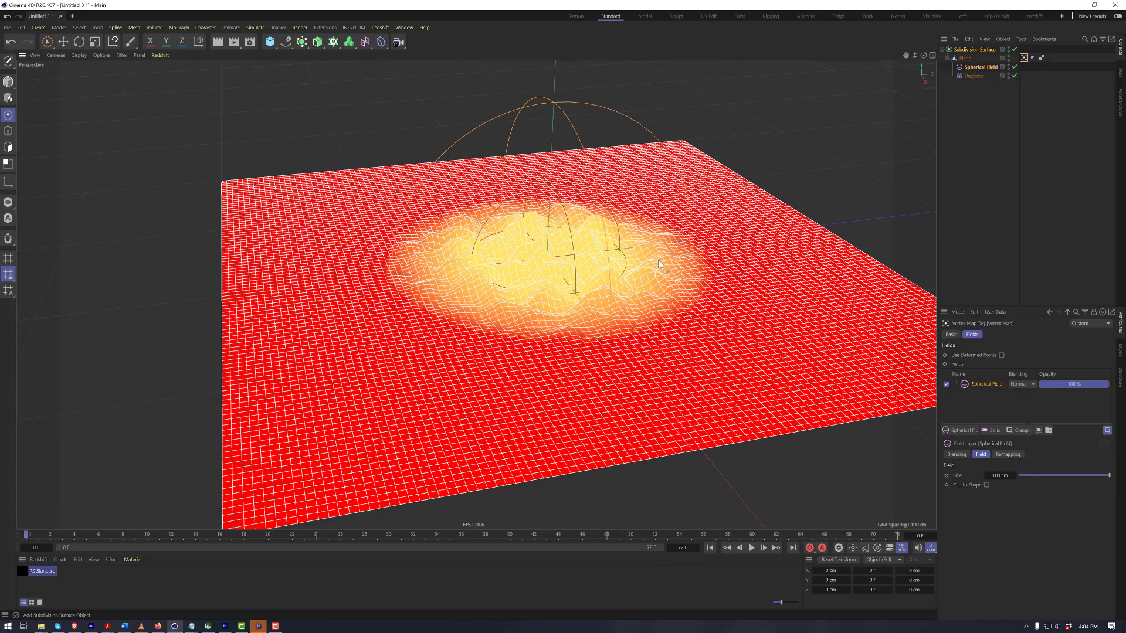
key(e)
drag(626, 249, 310, 307)
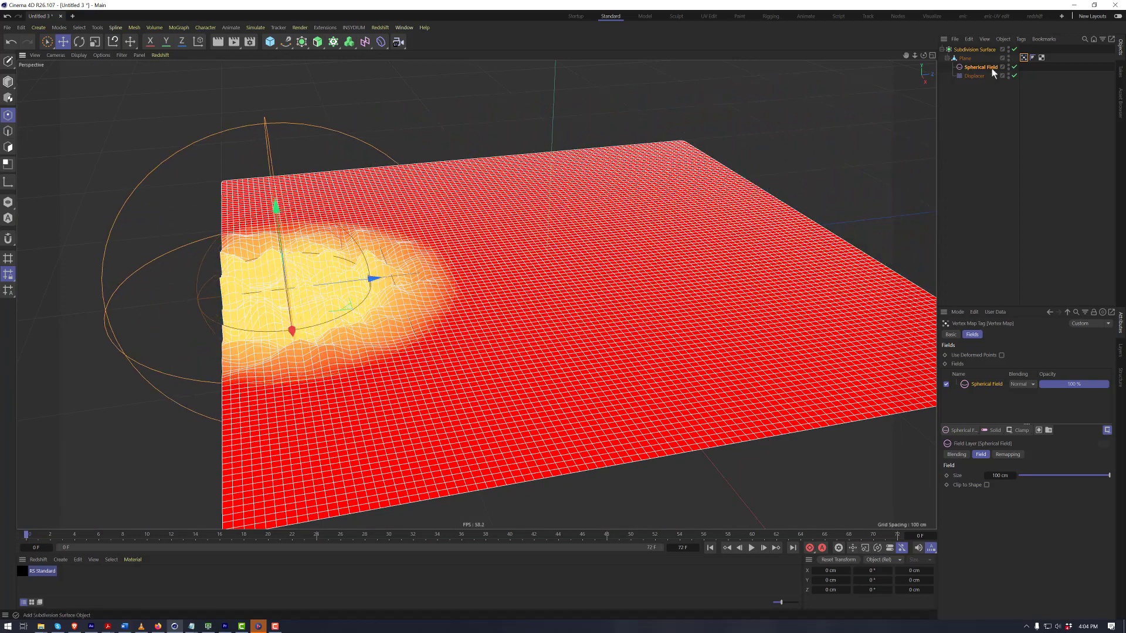
drag(975, 70, 990, 107)
Keyframe the Spherical Field's P.Z at frame 0 and at frame 50 on the plane's far side
click(973, 334)
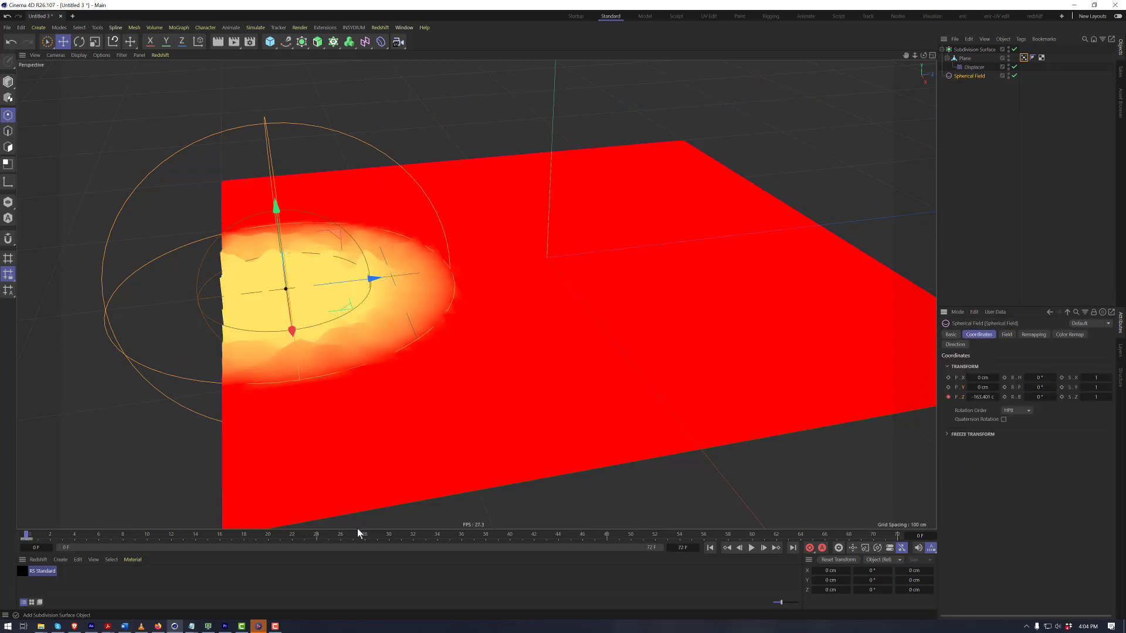
drag(380, 538, 630, 538)
drag(352, 285, 850, 225)
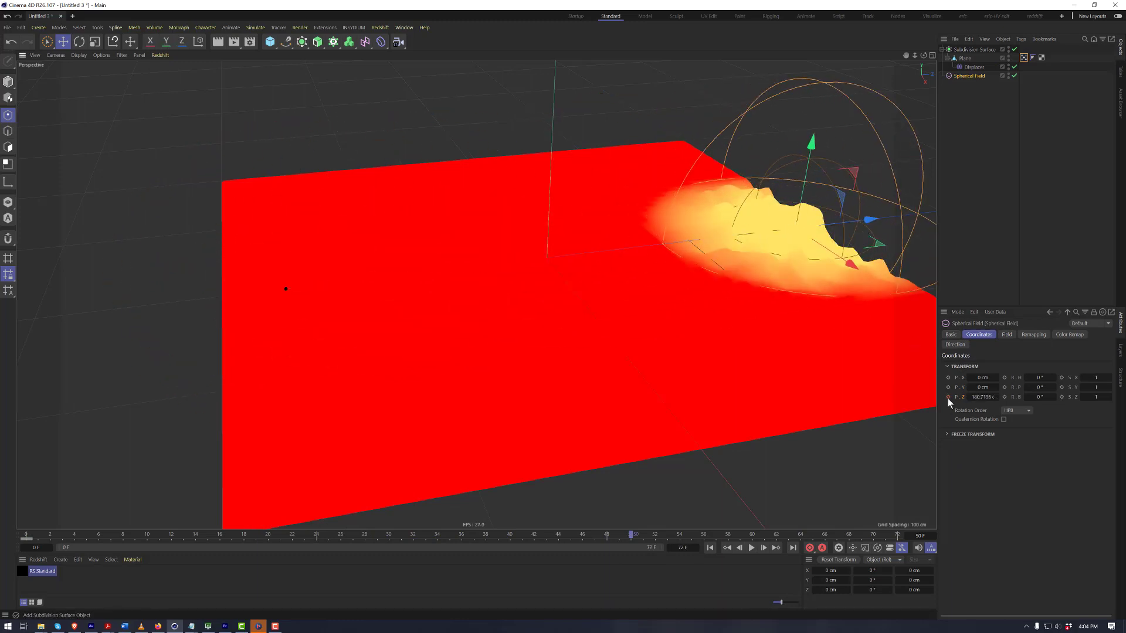
drag(630, 537, 197, 582)
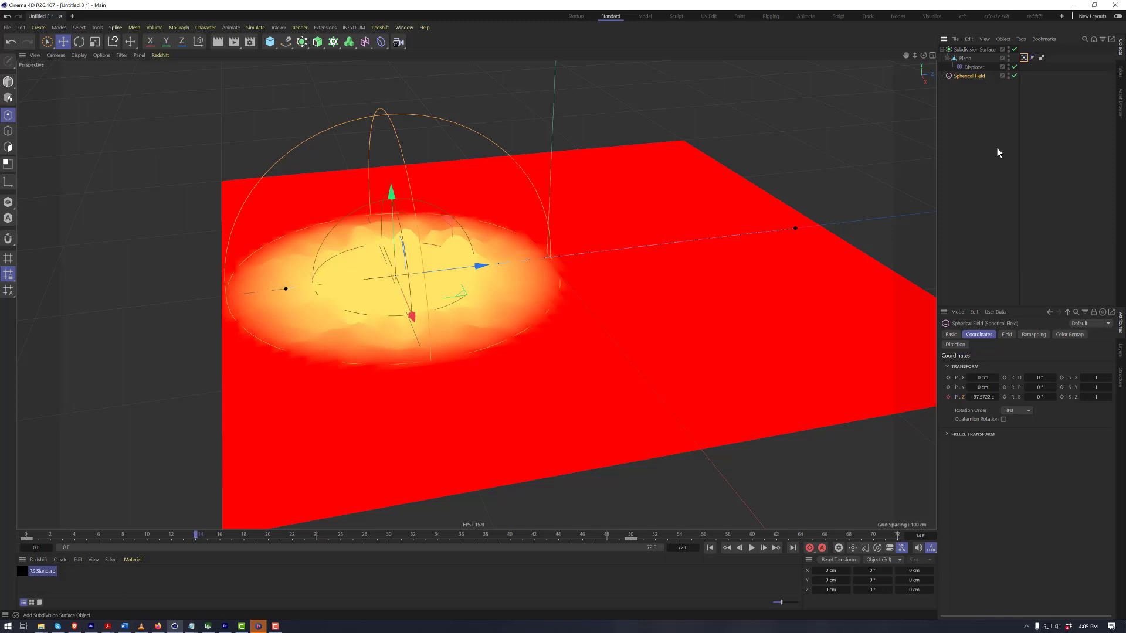
Reselect the Vertex Map tag and check the Spherical Field layer's blending: Normal at 100% opacity
click(1024, 57)
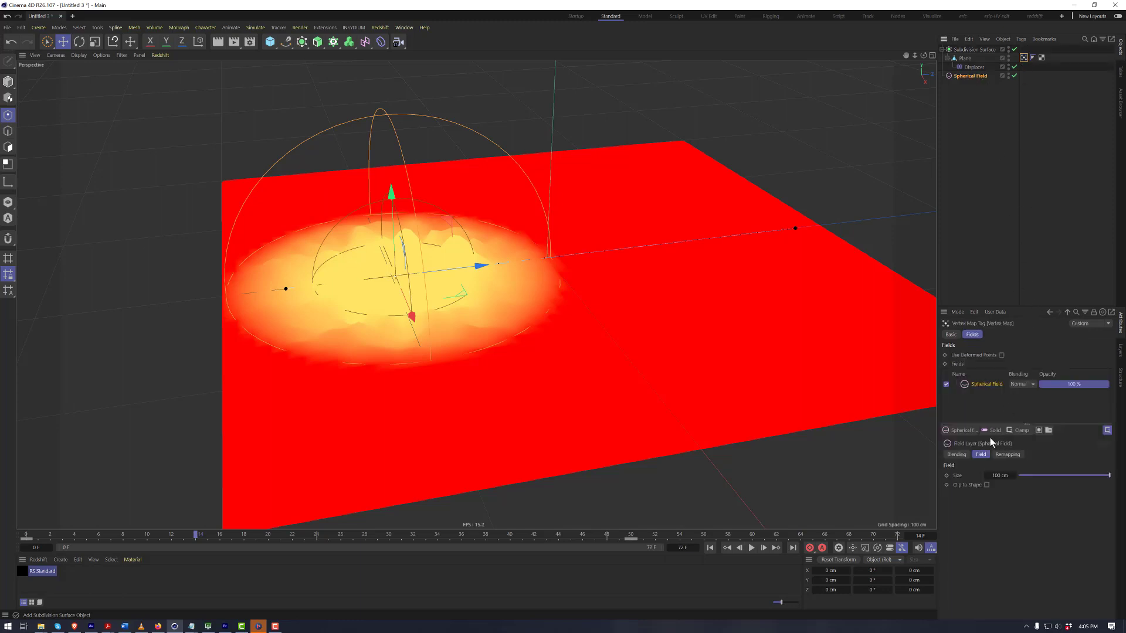
click(963, 431)
click(963, 454)
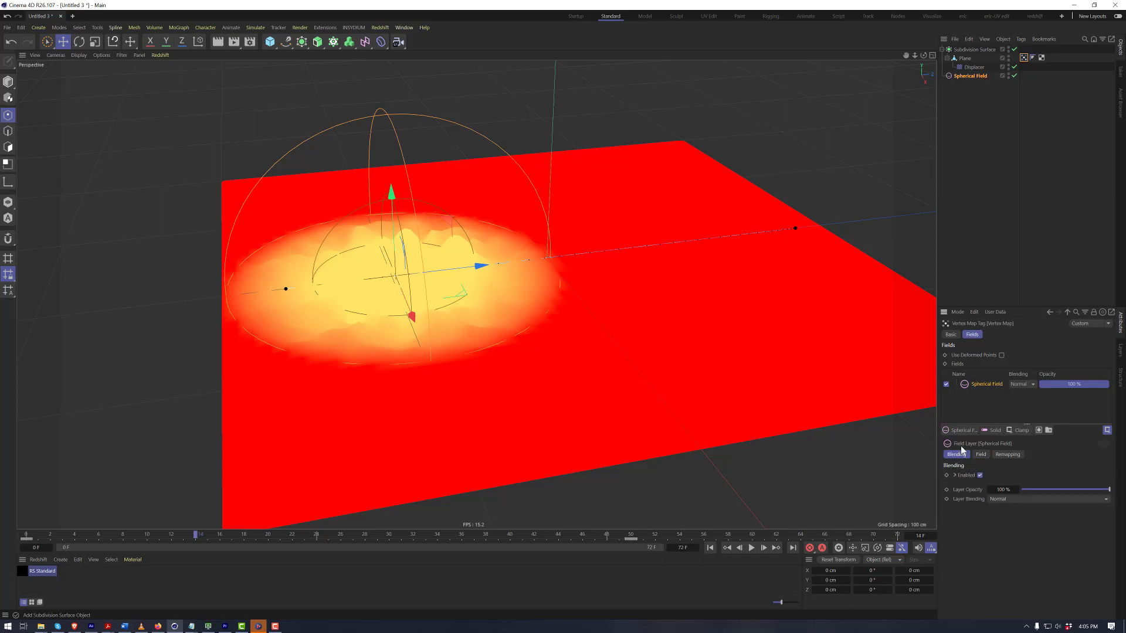
mouse_move(450, 311)
alt+mouse_down()
mouse_move(511, 302)
mouse_move(469, 308)
alt+mouse_up()
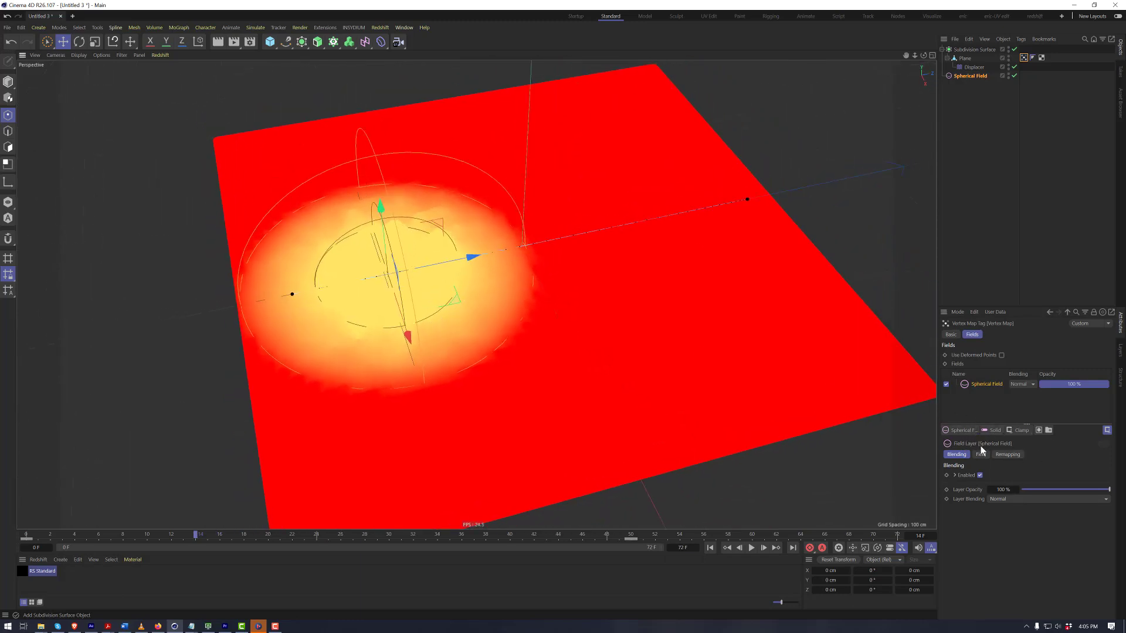
click(969, 431)
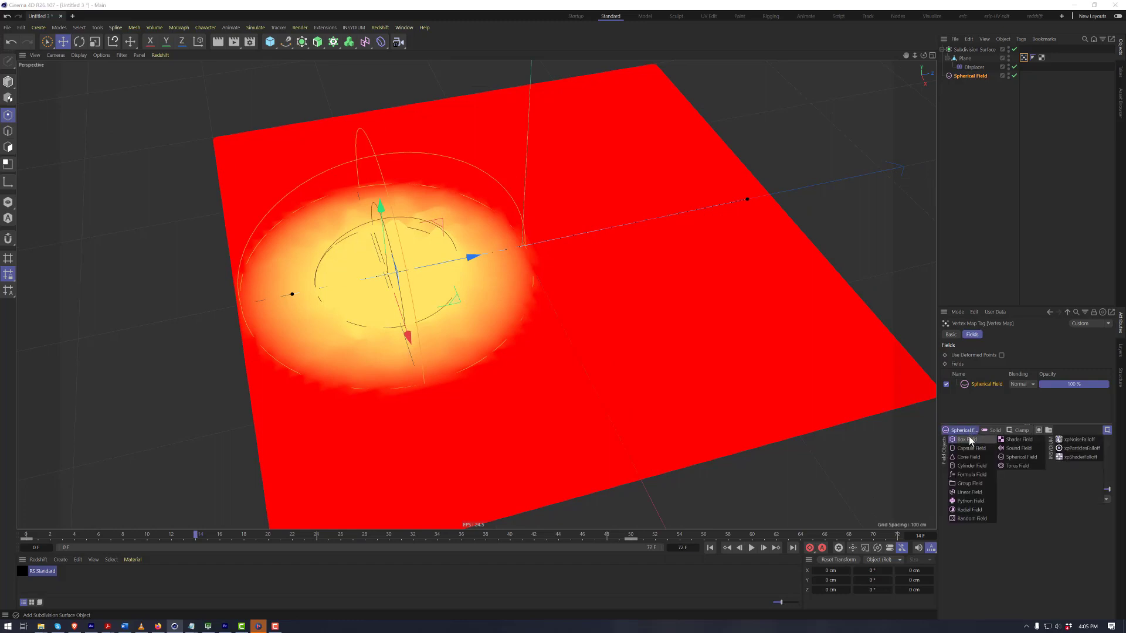
Add a Box Field toward the plane's front and try Subtract blending
click(966, 439)
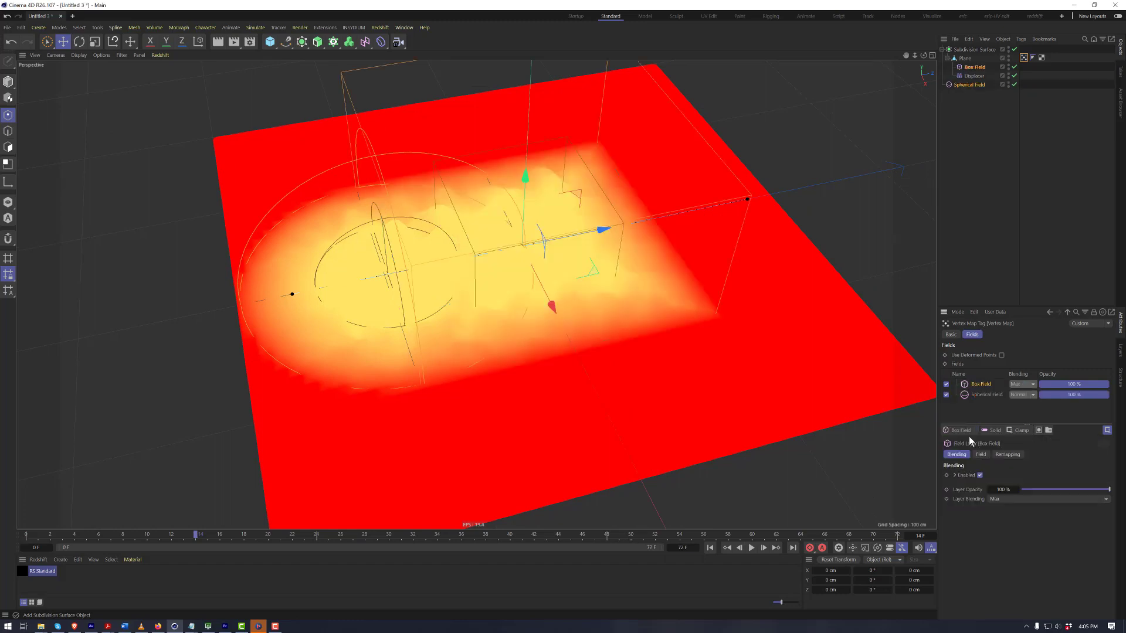
drag(535, 303, 645, 392)
click(1031, 385)
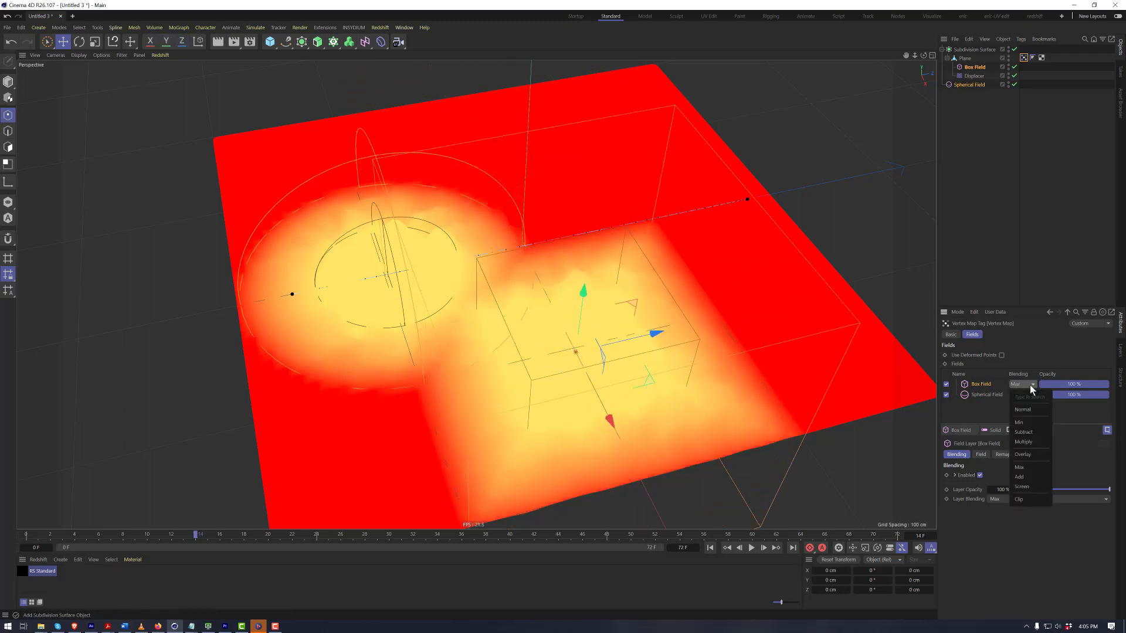
click(1039, 434)
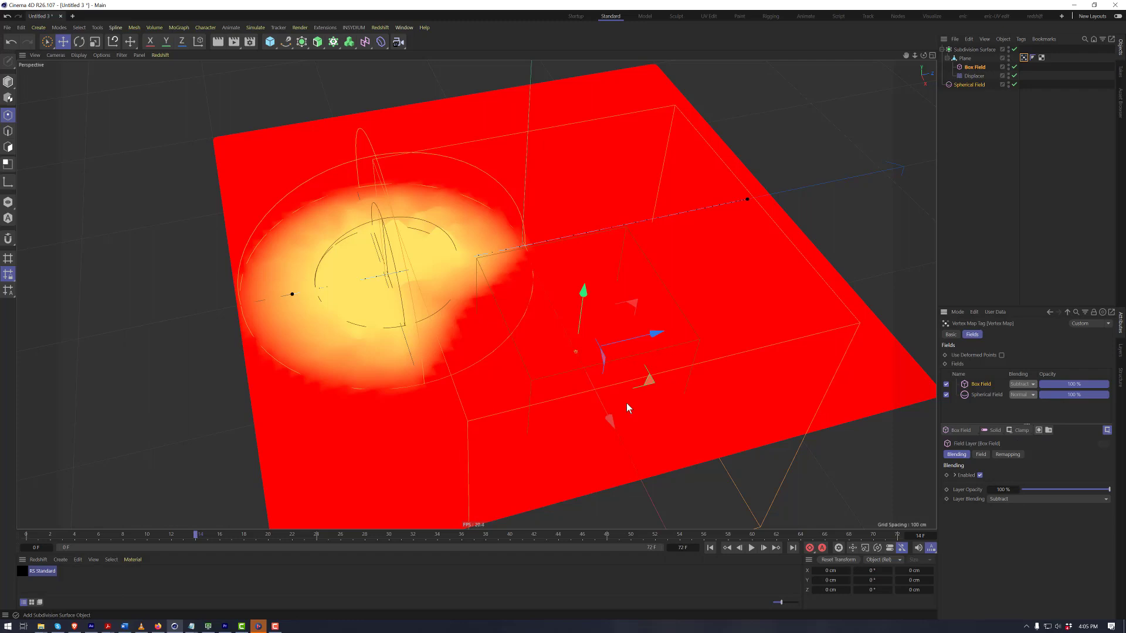
Reposition the Box Field across the plane and set its blending to Add
drag(611, 423, 588, 367)
drag(632, 301, 576, 312)
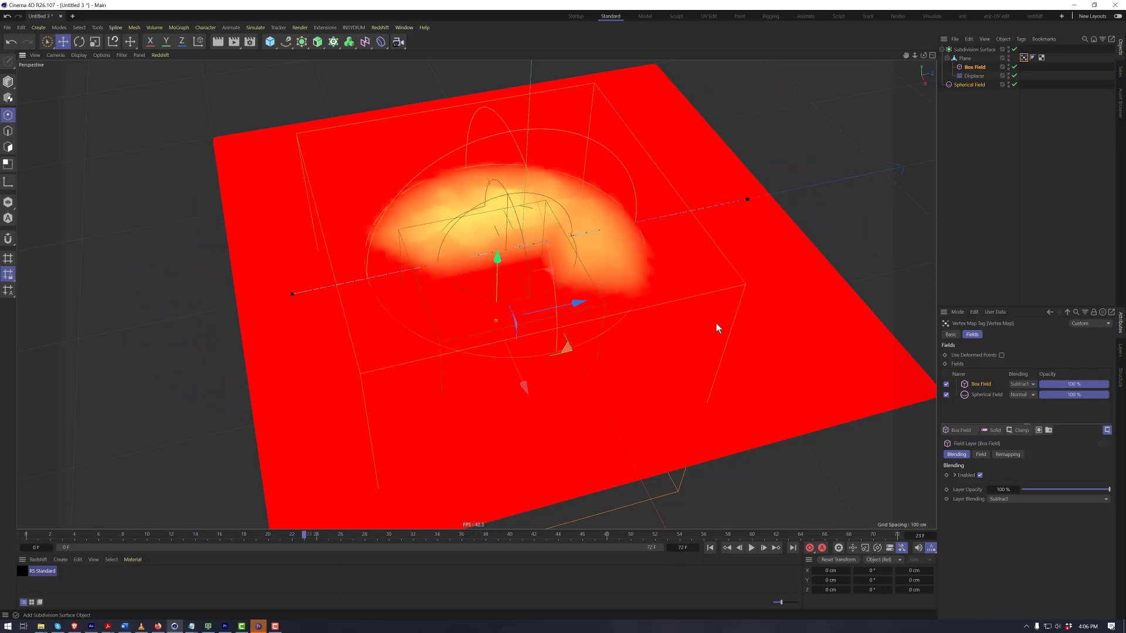
click(1032, 386)
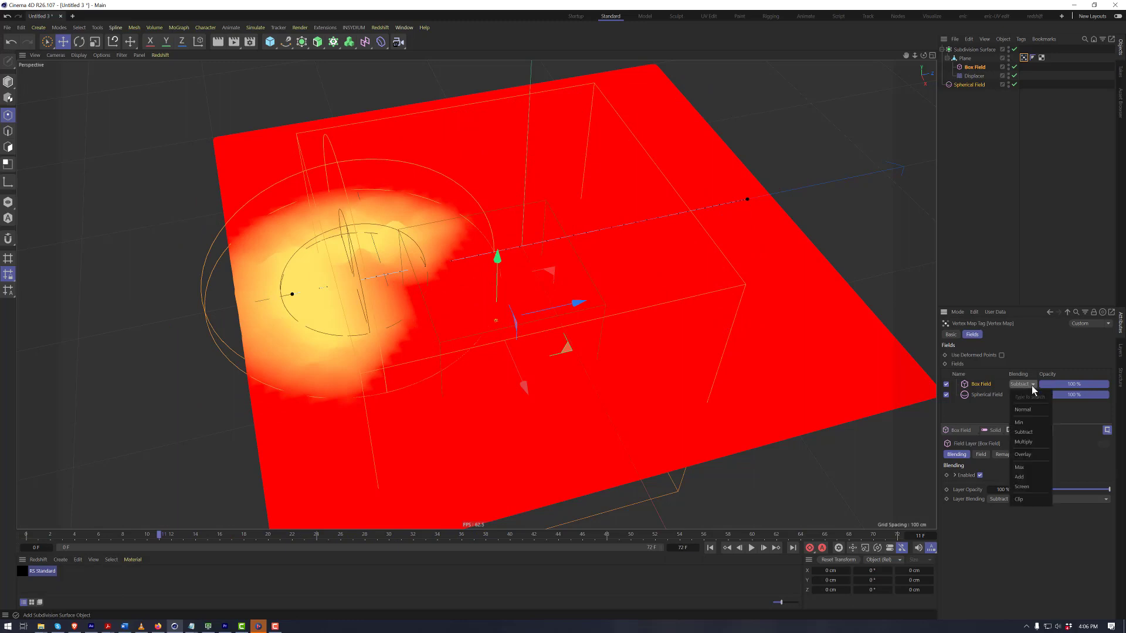
click(1031, 477)
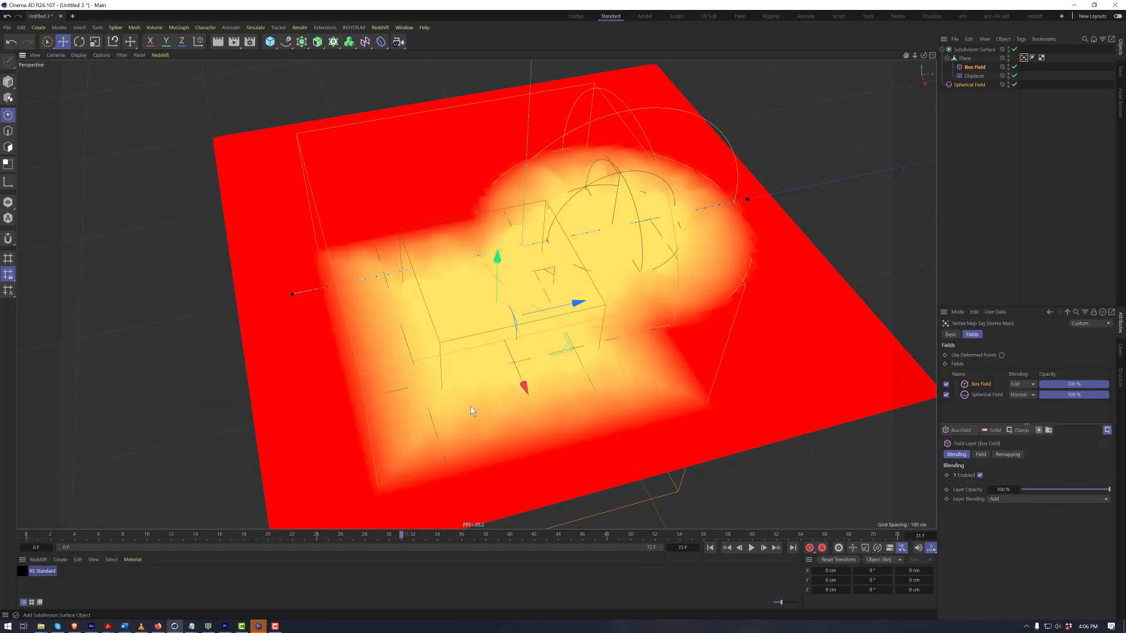